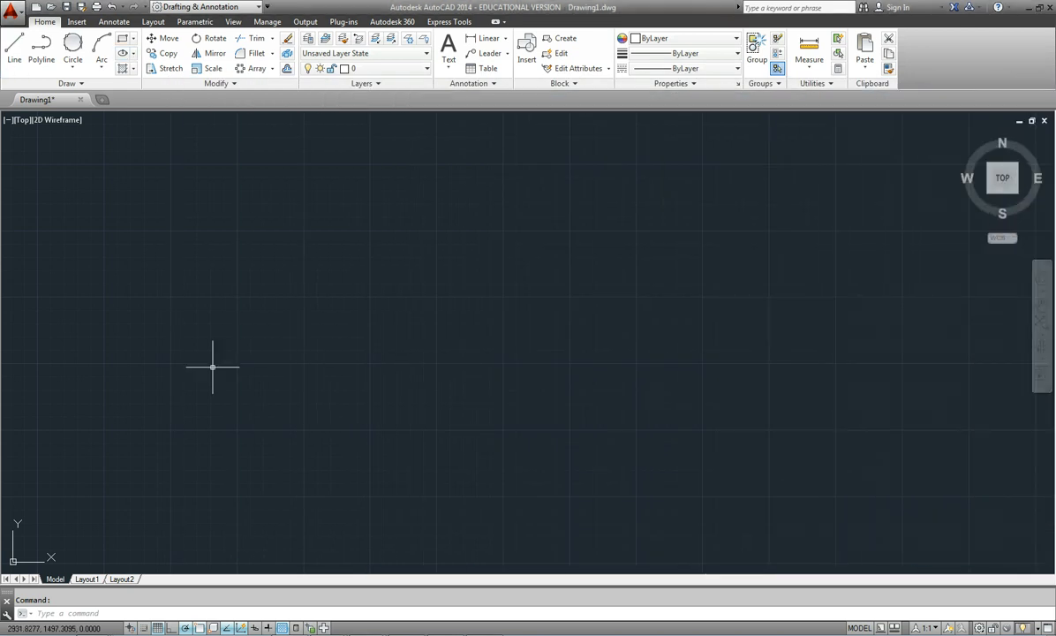
# Draw a horizontal centre line about 321 units long across the middle of the drawing area
pyautogui.click(294, 356)
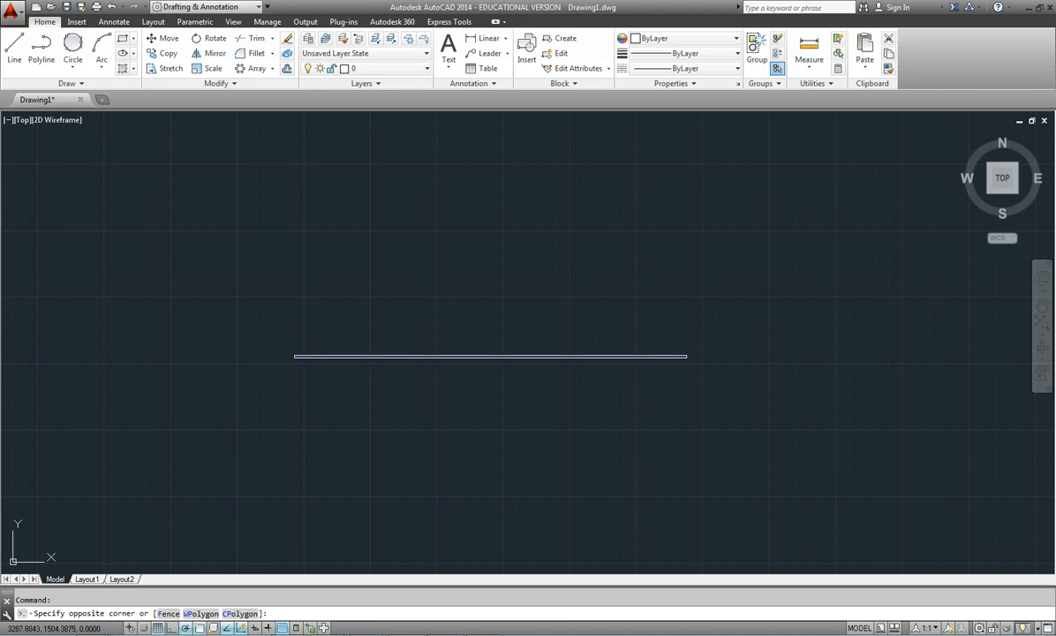
pyautogui.press('Escape')
pyautogui.click(14, 48)
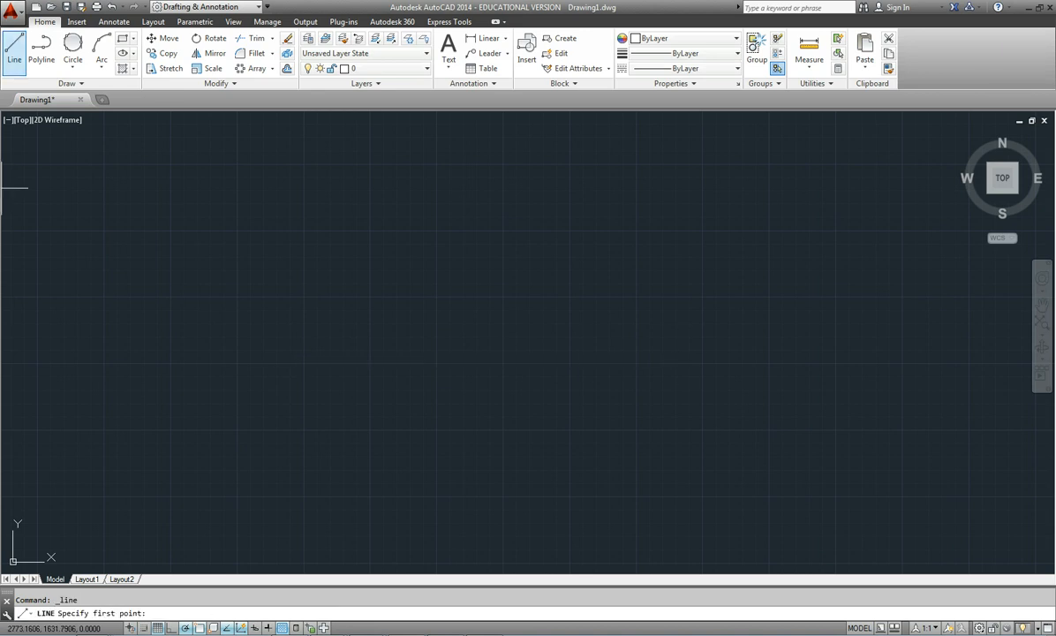
pyautogui.click(297, 343)
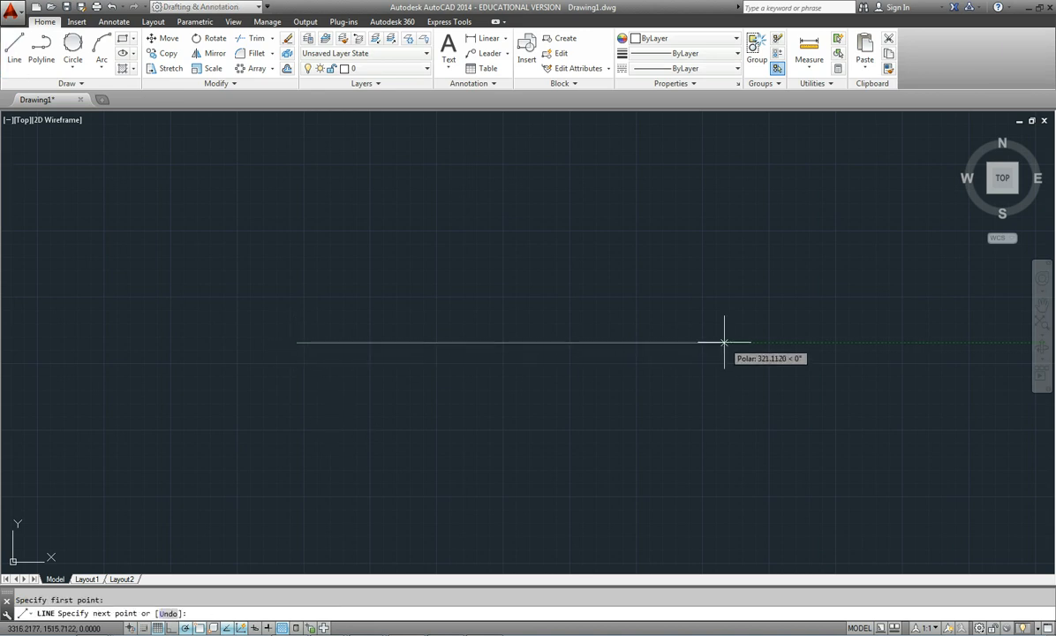
pyautogui.click(724, 344)
pyautogui.press('Escape')
# Draw a vertical centre line about 110 units long crossing the horizontal line near its left end
pyautogui.press('Return')
pyautogui.click(396, 263)
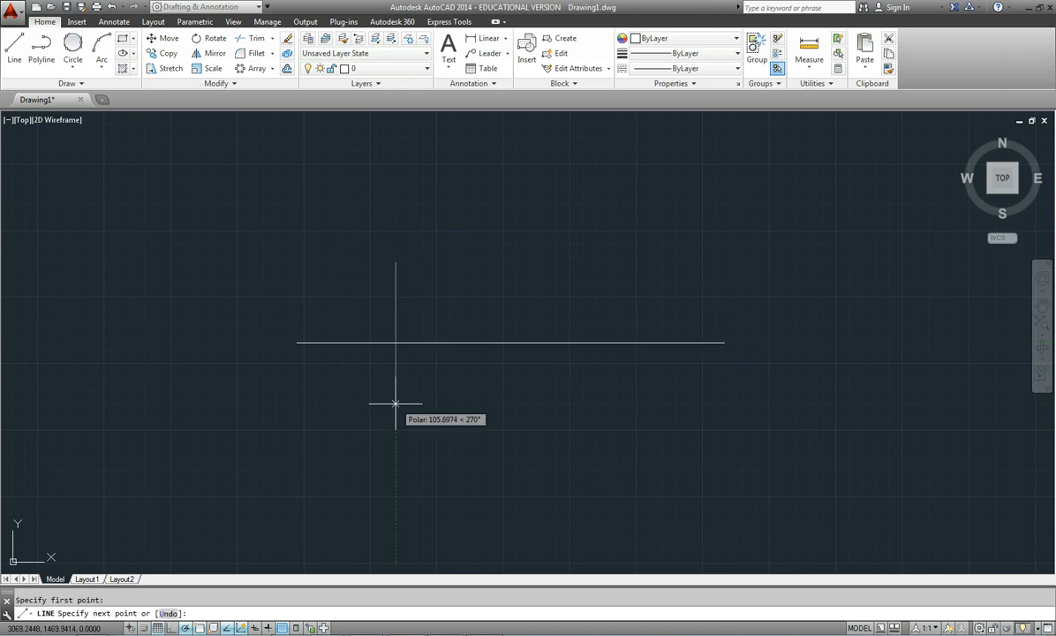
pyautogui.click(396, 411)
pyautogui.press('Escape')
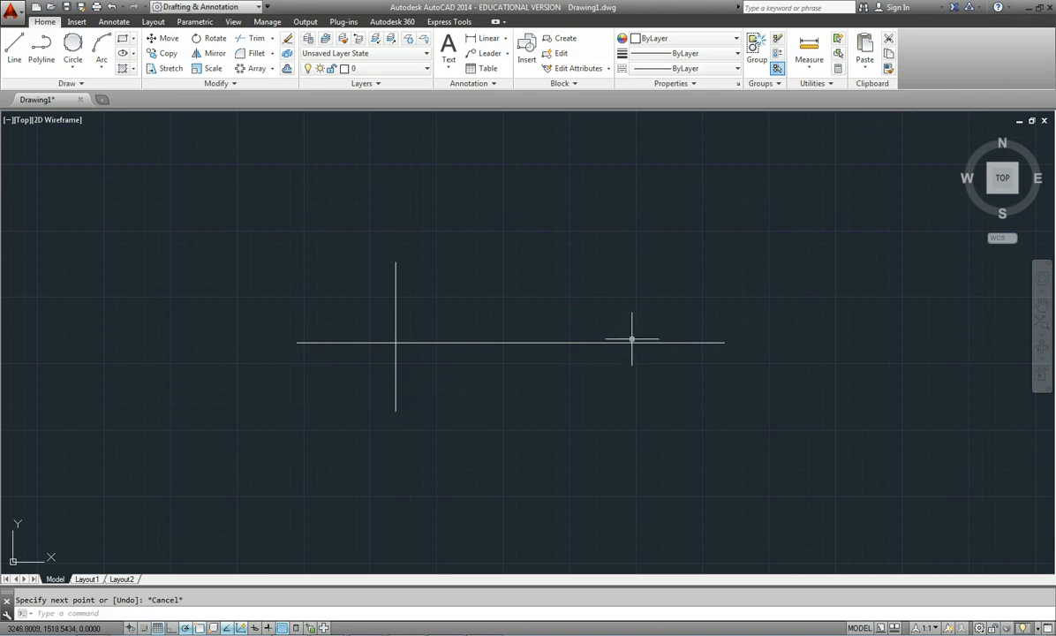
# Draw a circle of diameter 50 centred on the intersection of the two centre lines, using Center, Diameter
pyautogui.click(72, 44)
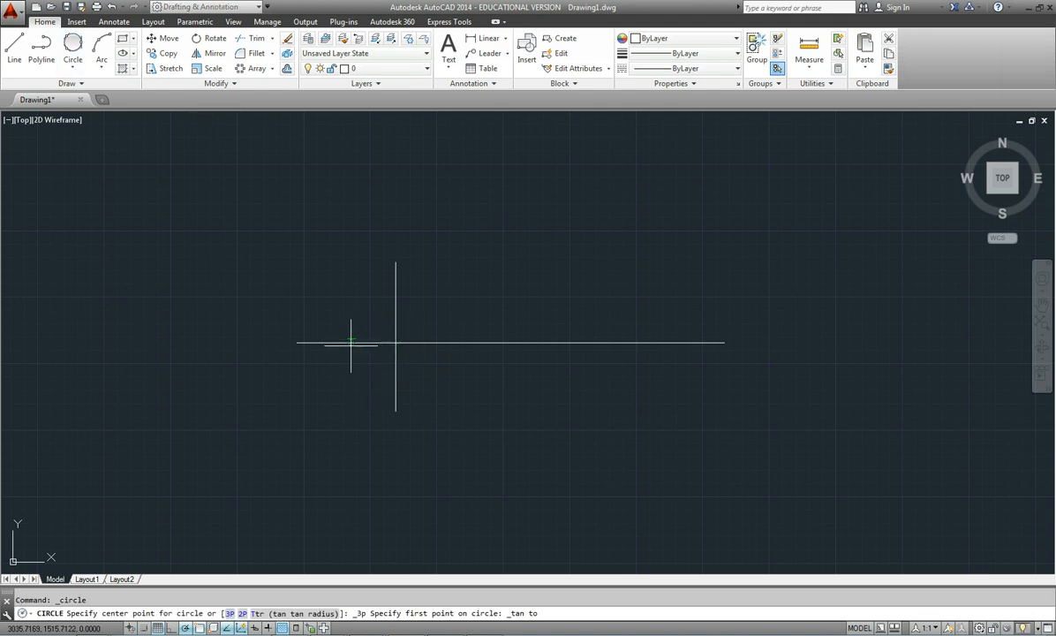
pyautogui.click(73, 64)
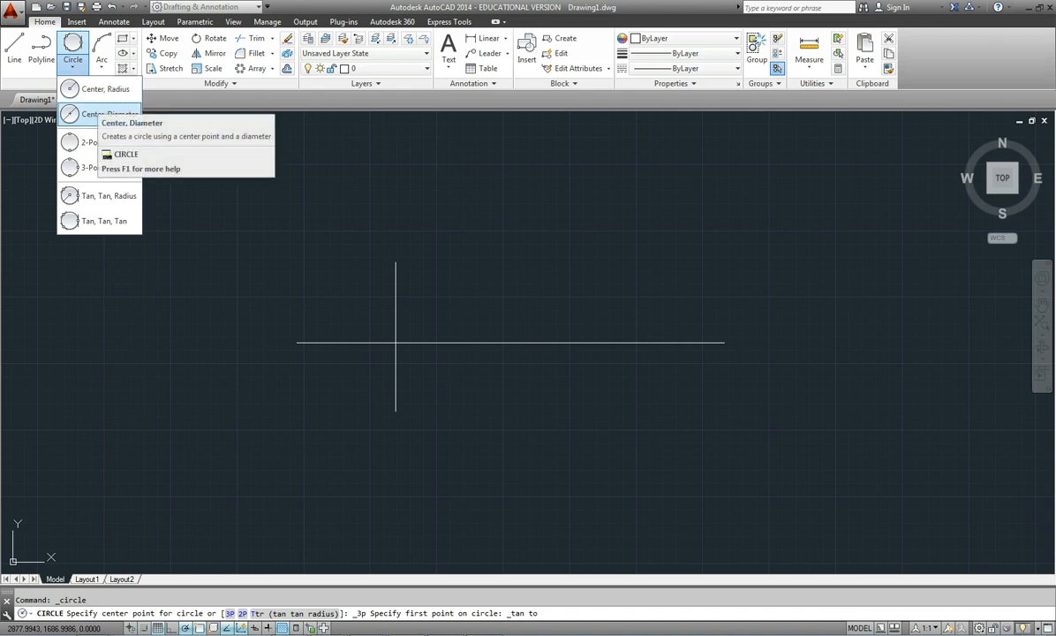
pyautogui.click(88, 113)
pyautogui.click(396, 341)
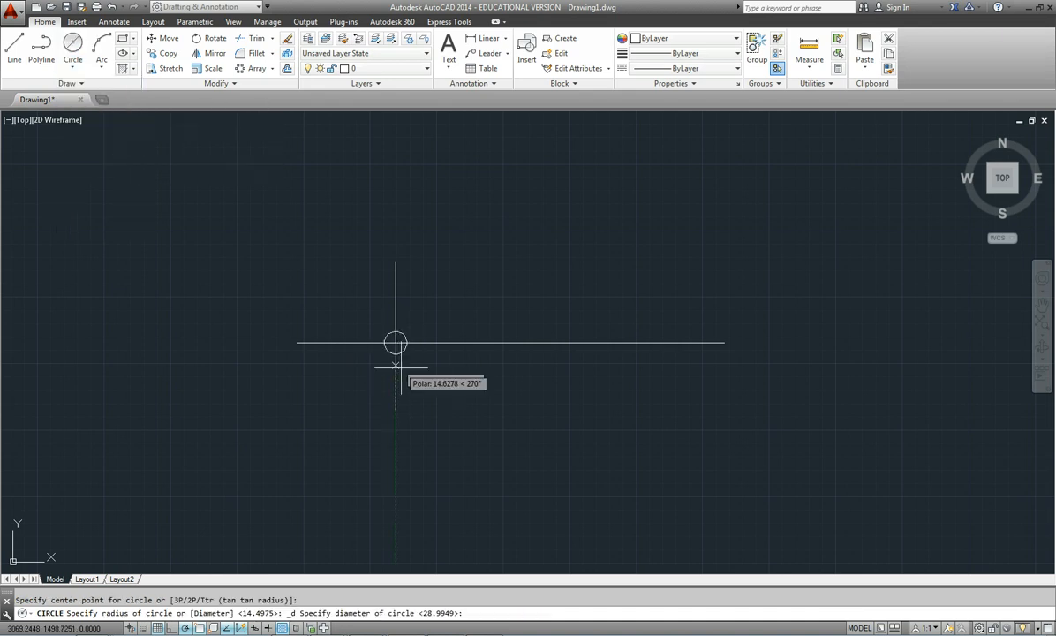
pyautogui.write('50')
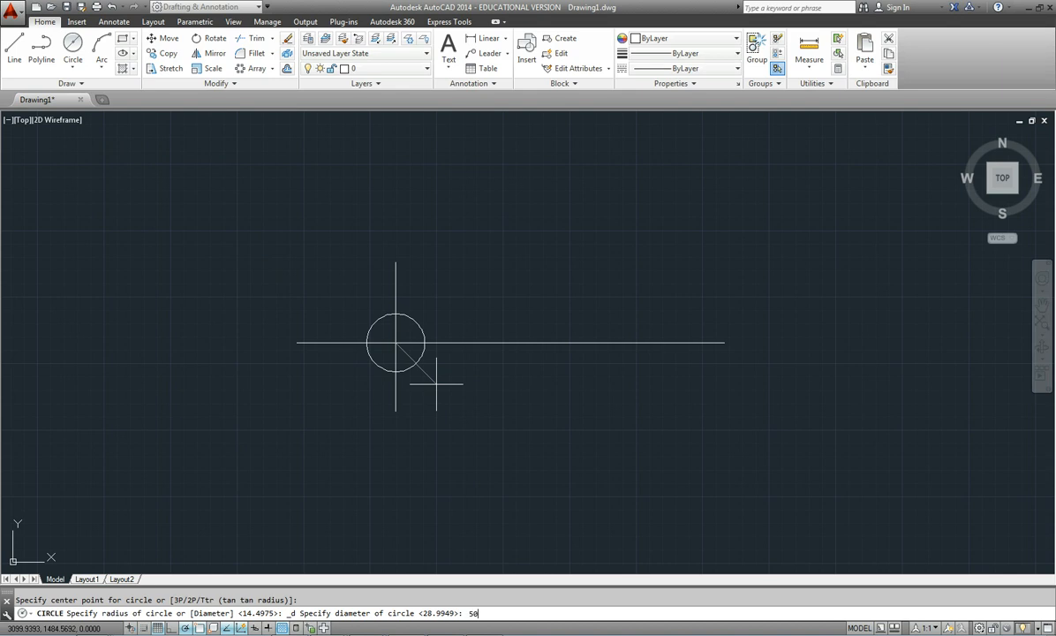
pyautogui.press('Return')
# Consult the dimensioned part in Intro Cad Week 04.pdf and offset the vertical centre line 45 units to the right
pyautogui.scroll(5, 458, 350)
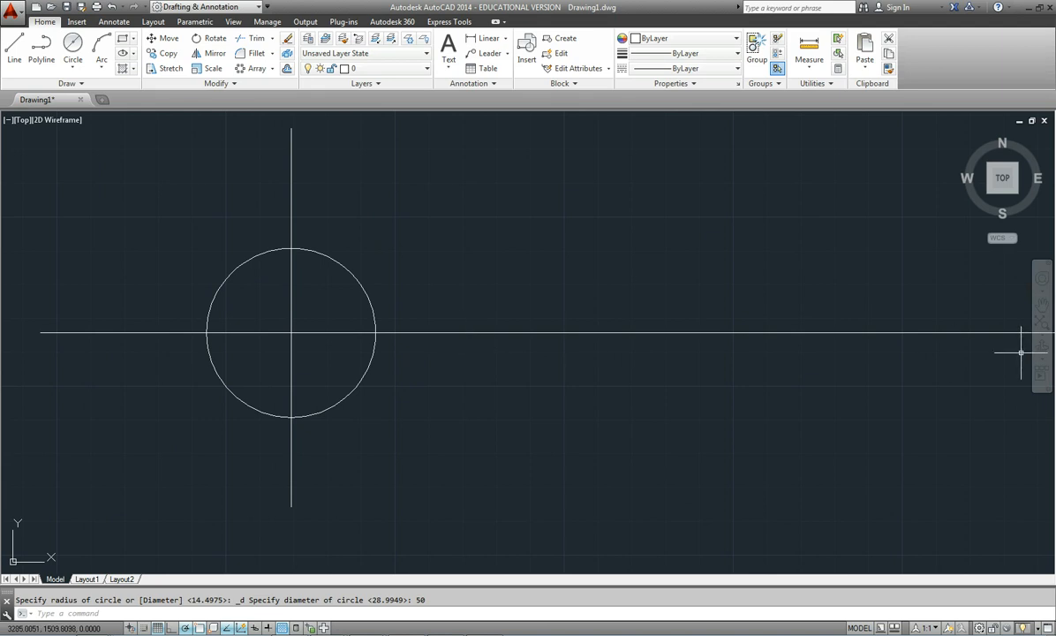
pyautogui.moveTo(1055, 93); pyautogui.dragTo(866, 52)
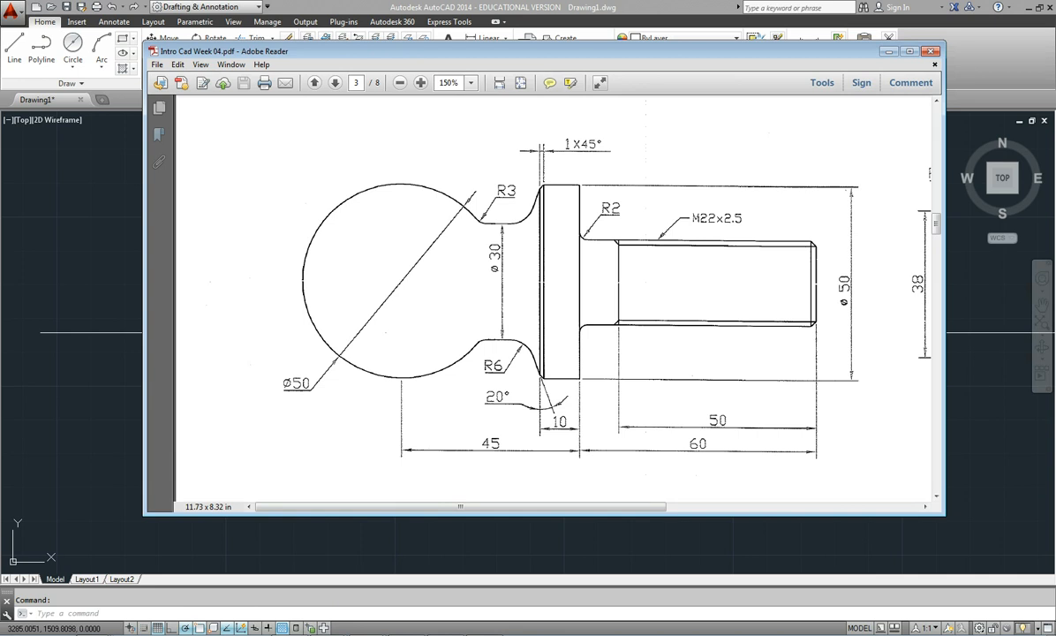
pyautogui.moveTo(707, 52); pyautogui.dragTo(1055, 61)
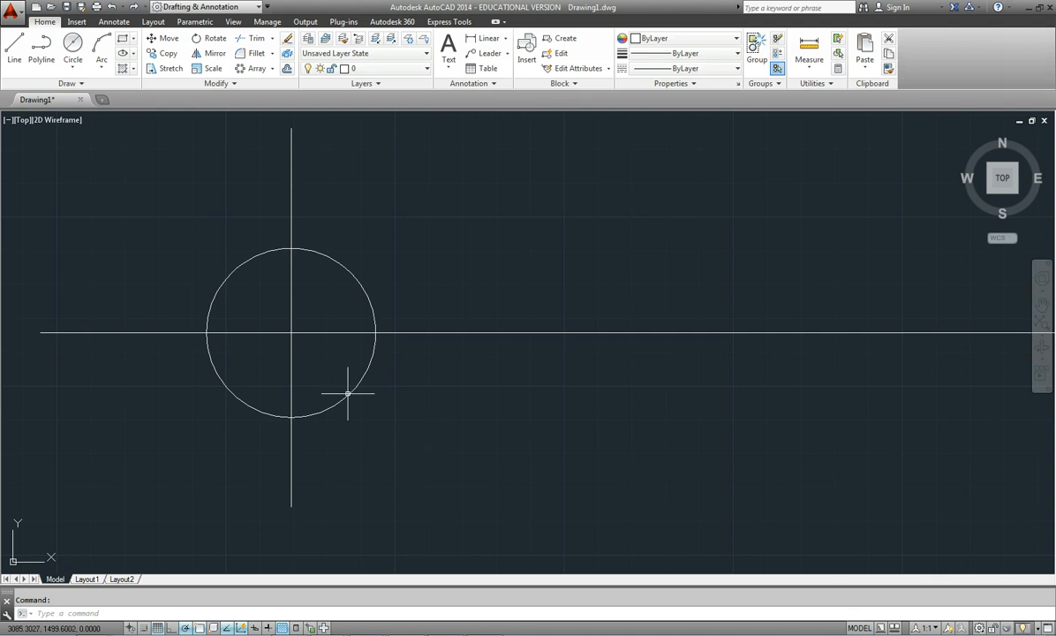
pyautogui.click(287, 68)
pyautogui.write('45')
pyautogui.press('Return')
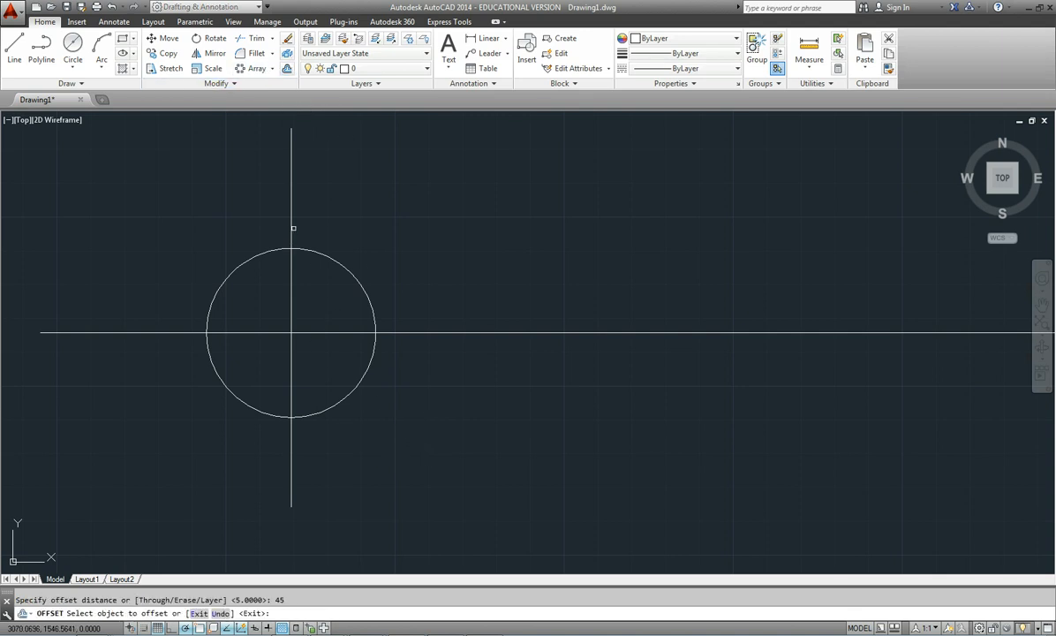
pyautogui.click(293, 228)
pyautogui.click(415, 243)
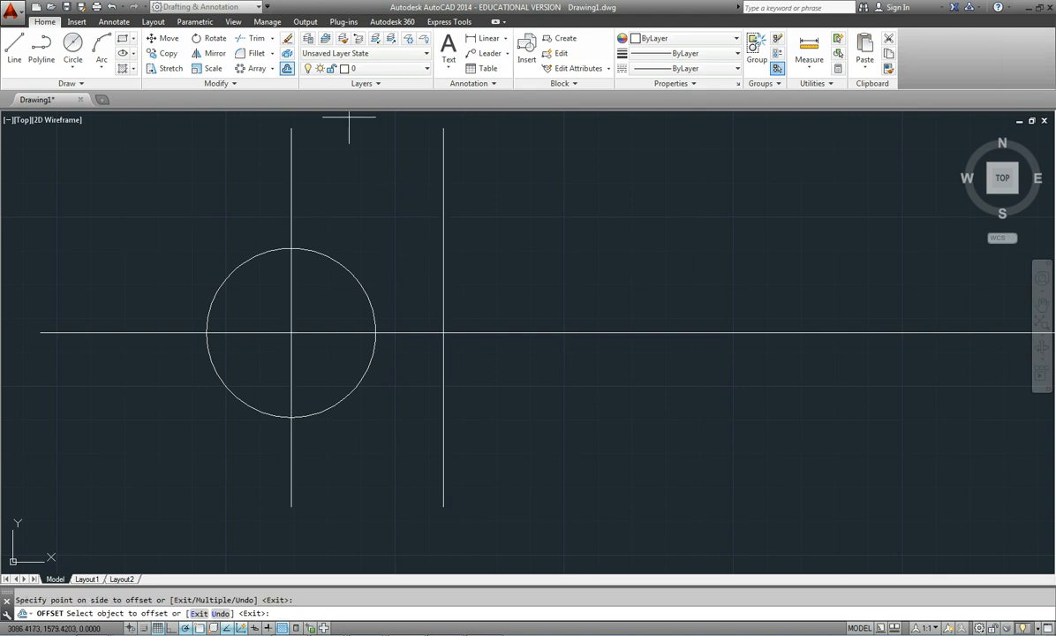
# Offset the vertical line right of the circle by 60 units to the right for the shank's end
pyautogui.press('Return')
pyautogui.press('Return')
pyautogui.write('60')
pyautogui.press('Return')
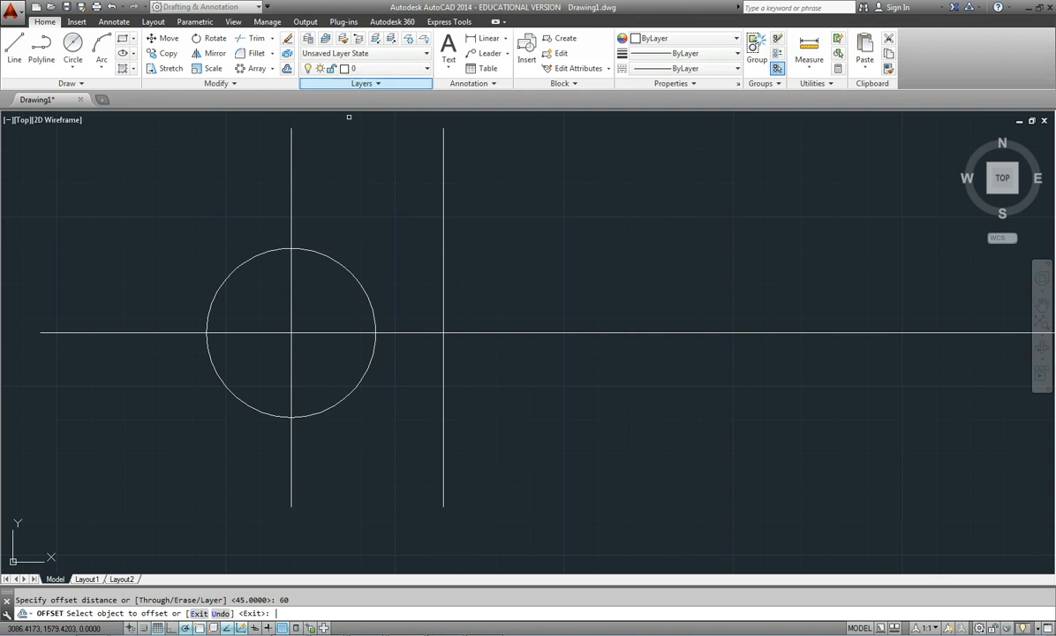
pyautogui.click(442, 247)
pyautogui.click(579, 260)
# Offset the horizontal centre line 11 units above and below for the shank's edges
pyautogui.click(287, 68)
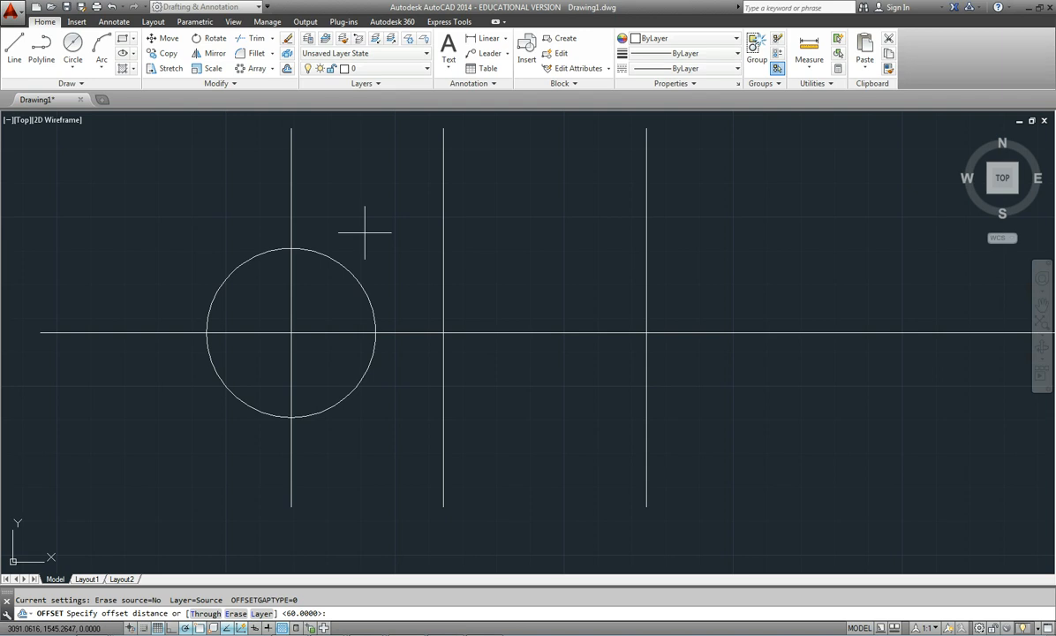
pyautogui.write('11')
pyautogui.press('Return')
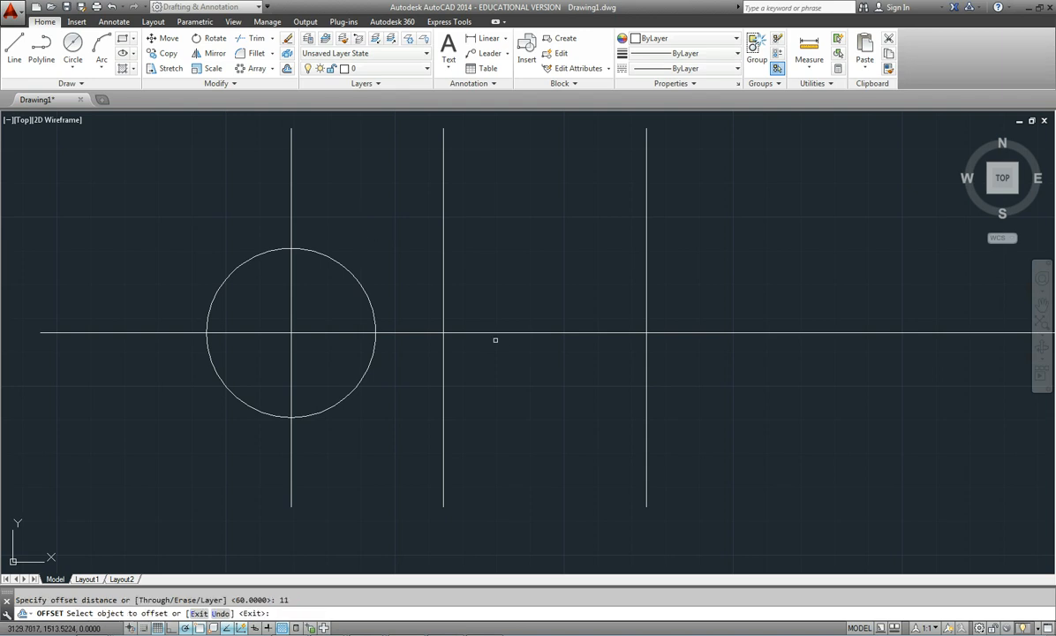
pyautogui.click(509, 332)
pyautogui.click(510, 308)
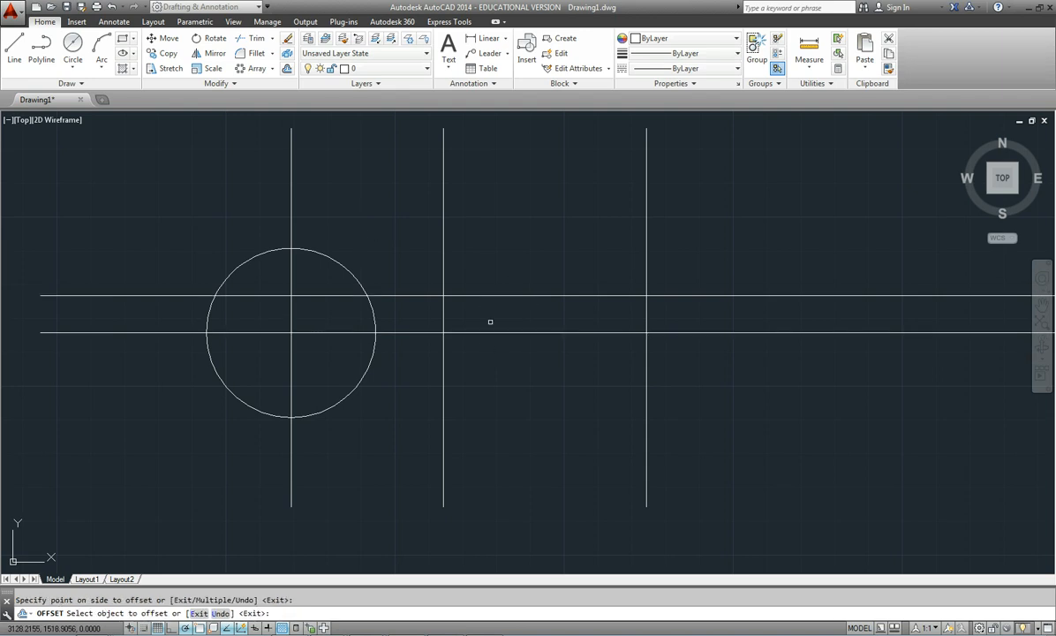
pyautogui.click(494, 332)
pyautogui.click(495, 357)
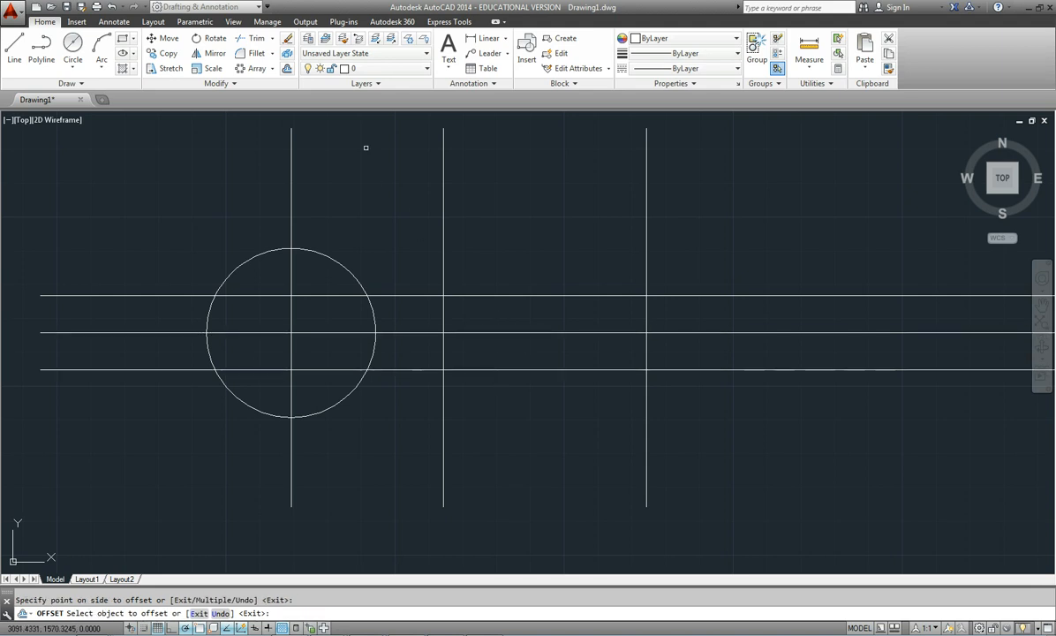
# Offset the horizontal centre line 25 units above and below for the collar's outer edges
pyautogui.click(287, 69)
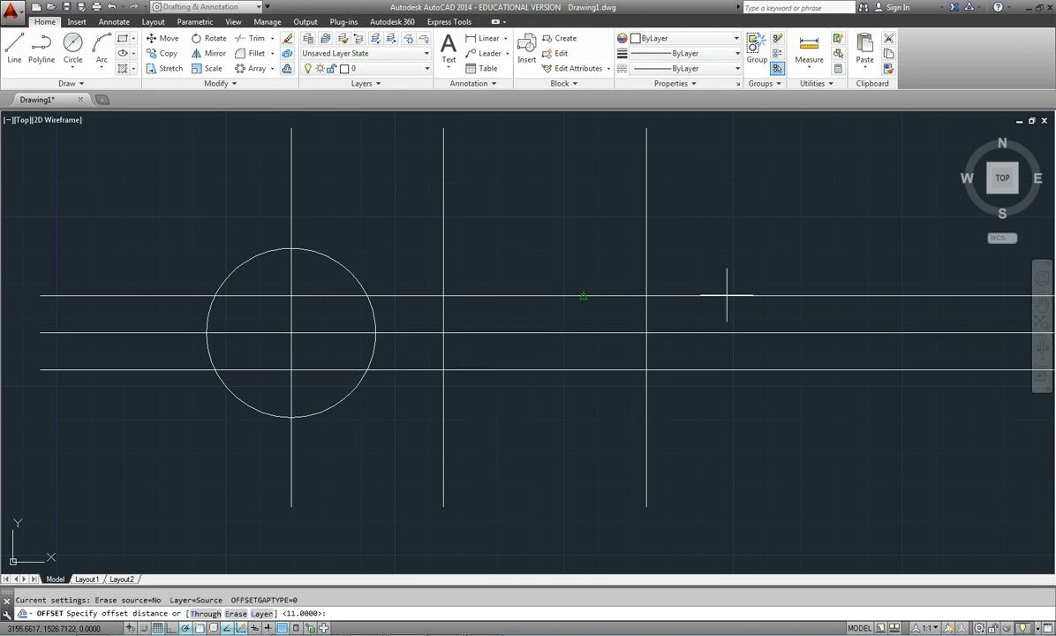
pyautogui.write('25')
pyautogui.press('Return')
pyautogui.click(535, 331)
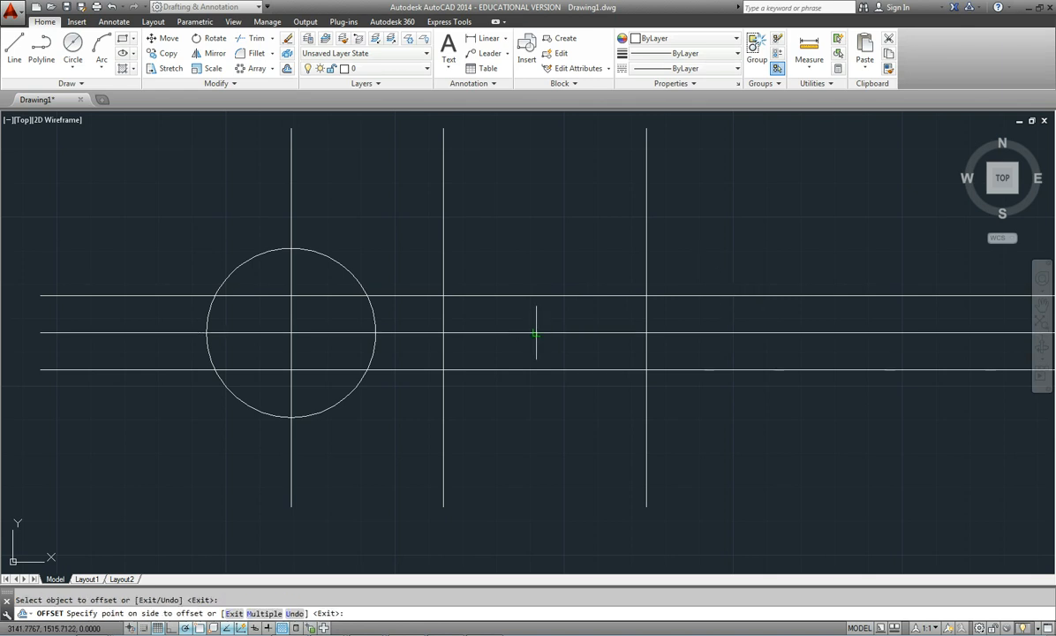
pyautogui.click(542, 259)
pyautogui.click(537, 332)
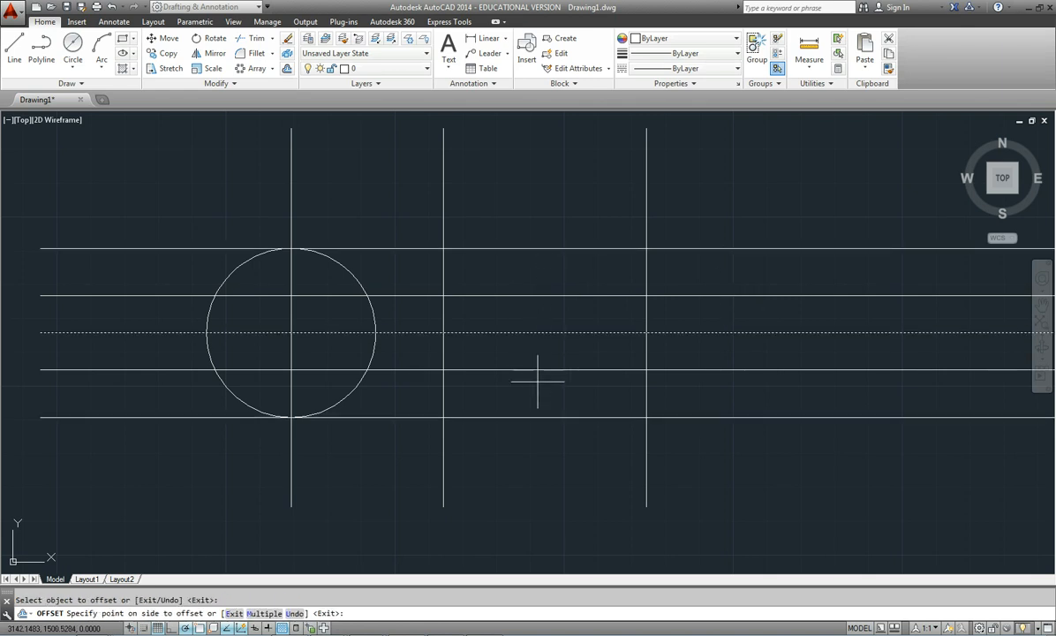
pyautogui.click(538, 420)
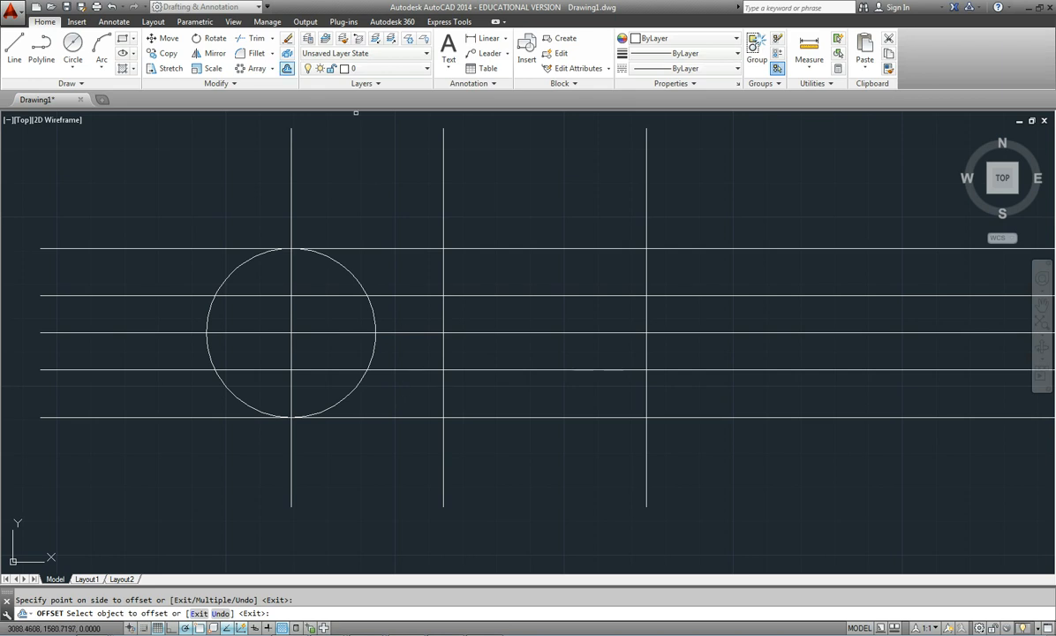
# Offset the collar's right-hand vertical line 10 units to the left to set the collar's width
pyautogui.press('Return')
pyautogui.press('Return')
pyautogui.write('10')
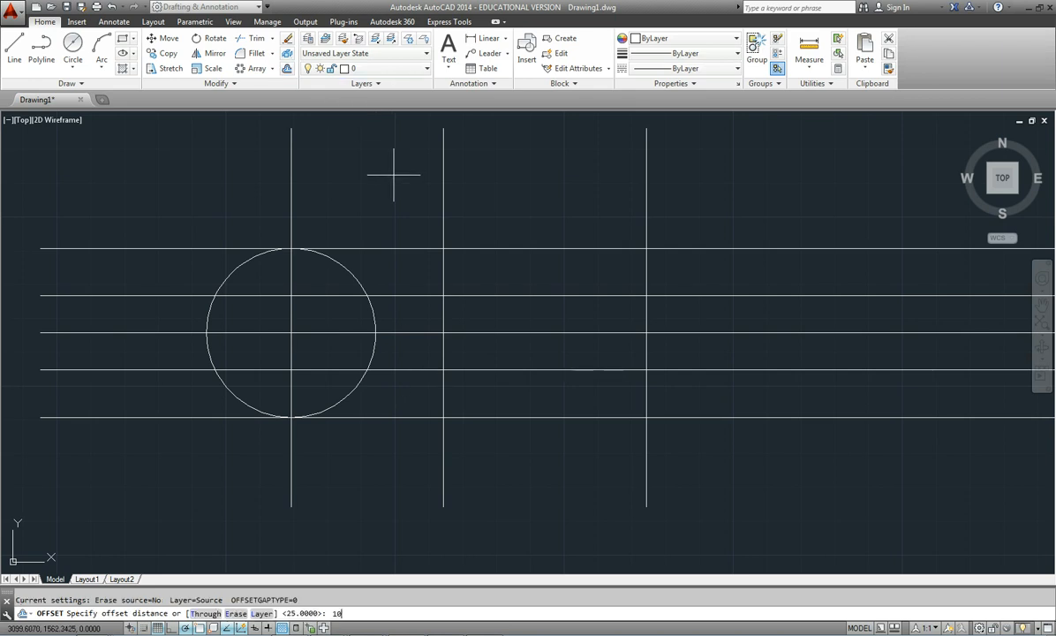
pyautogui.press('Return')
pyautogui.click(442, 217)
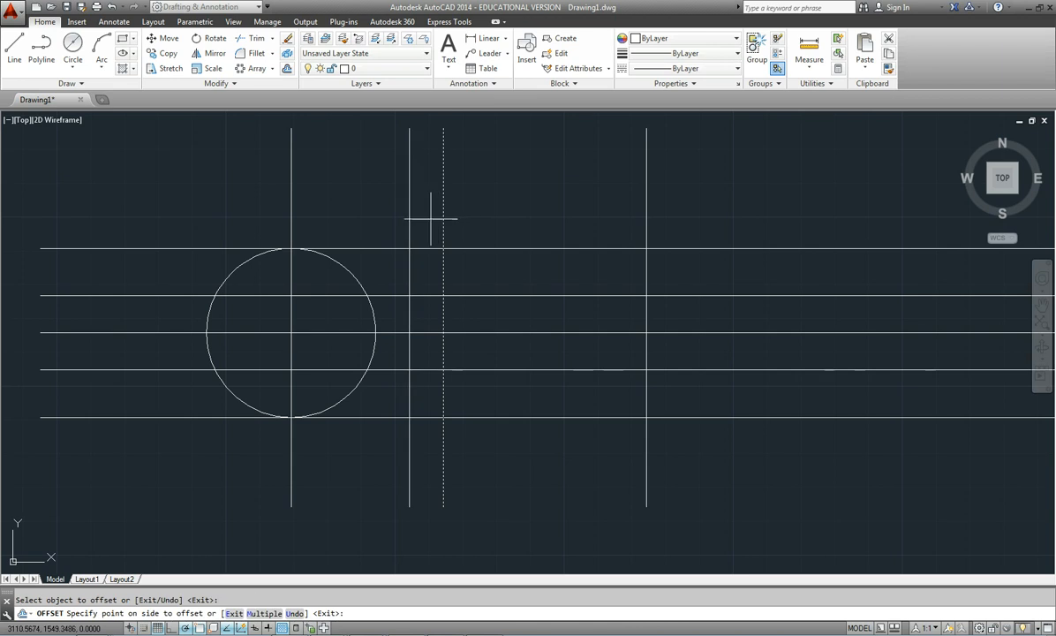
pyautogui.click(428, 221)
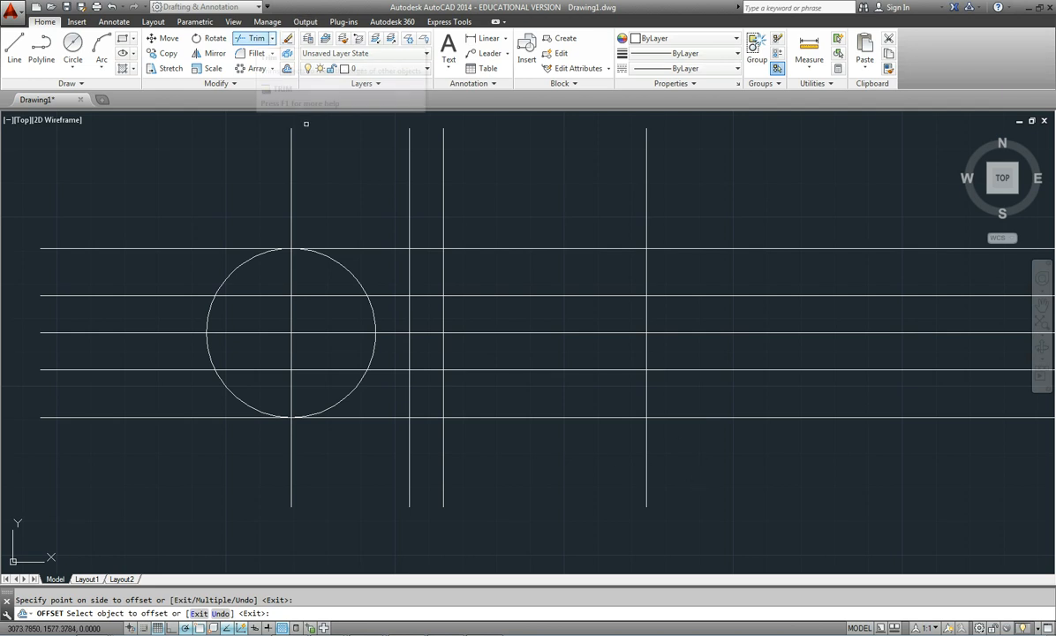
# Try to trim the excess lines around the shank and beyond its right end, using all the geometry as cutting edges
pyautogui.click(256, 38)
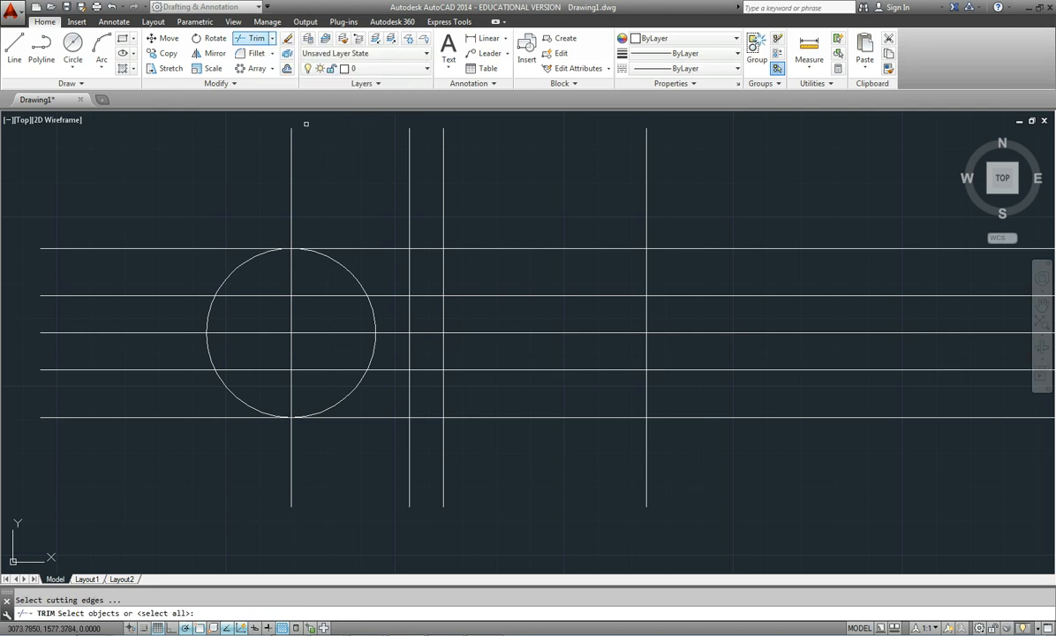
pyautogui.click(730, 497)
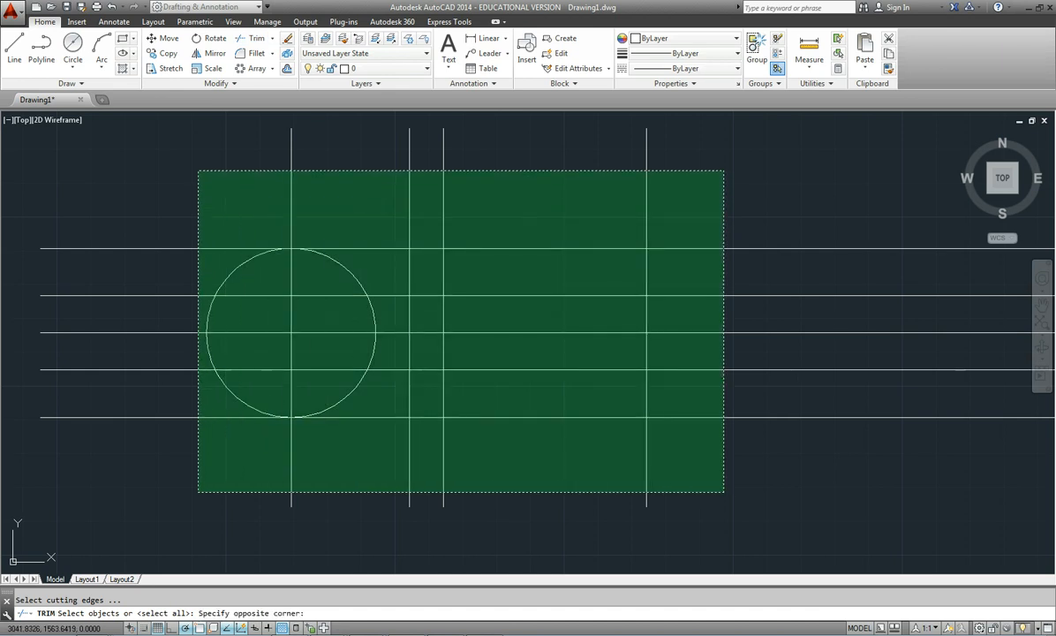
pyautogui.click(194, 170)
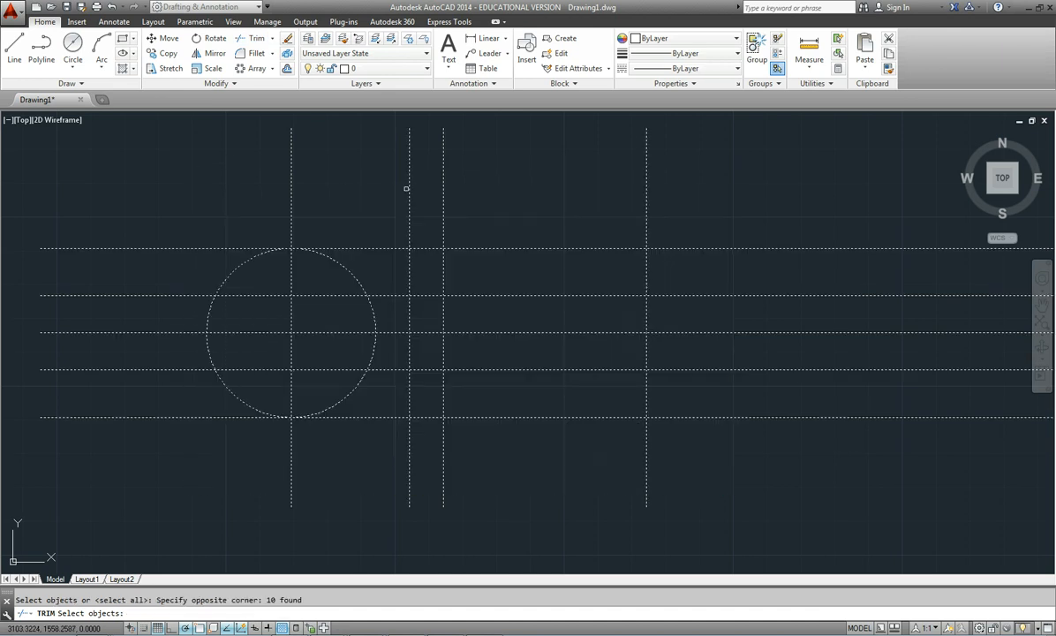
pyautogui.press('Return')
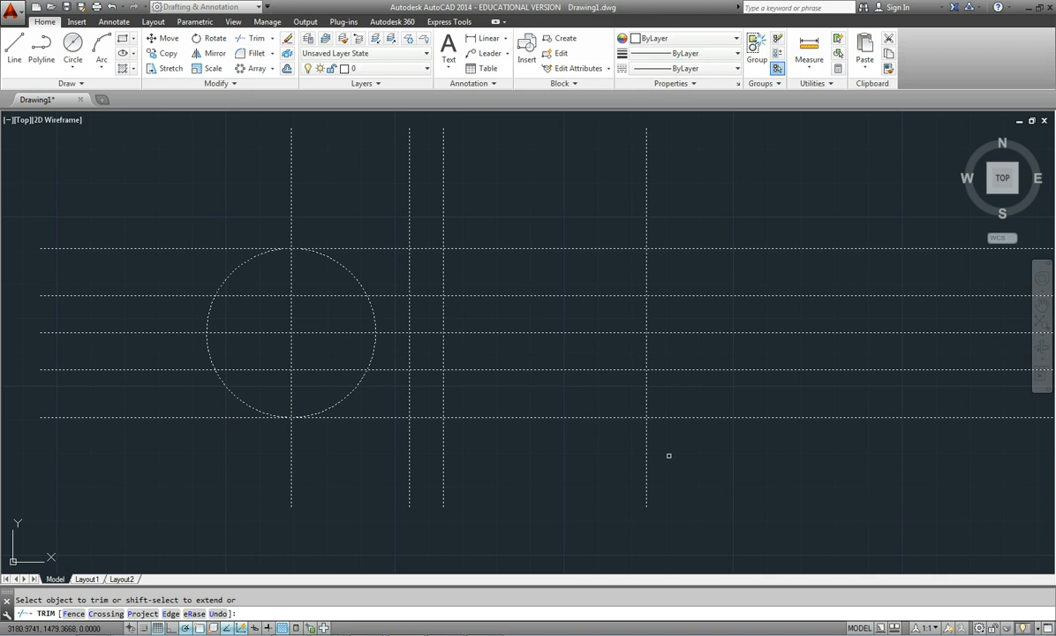
pyautogui.click(663, 451)
pyautogui.click(632, 407)
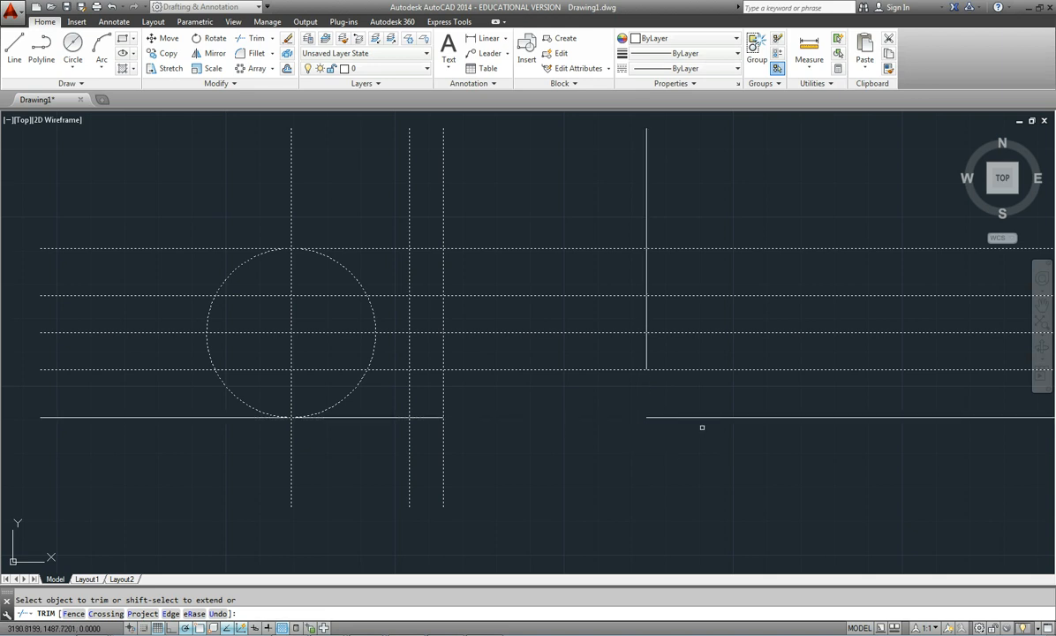
pyautogui.click(670, 224)
pyautogui.click(616, 262)
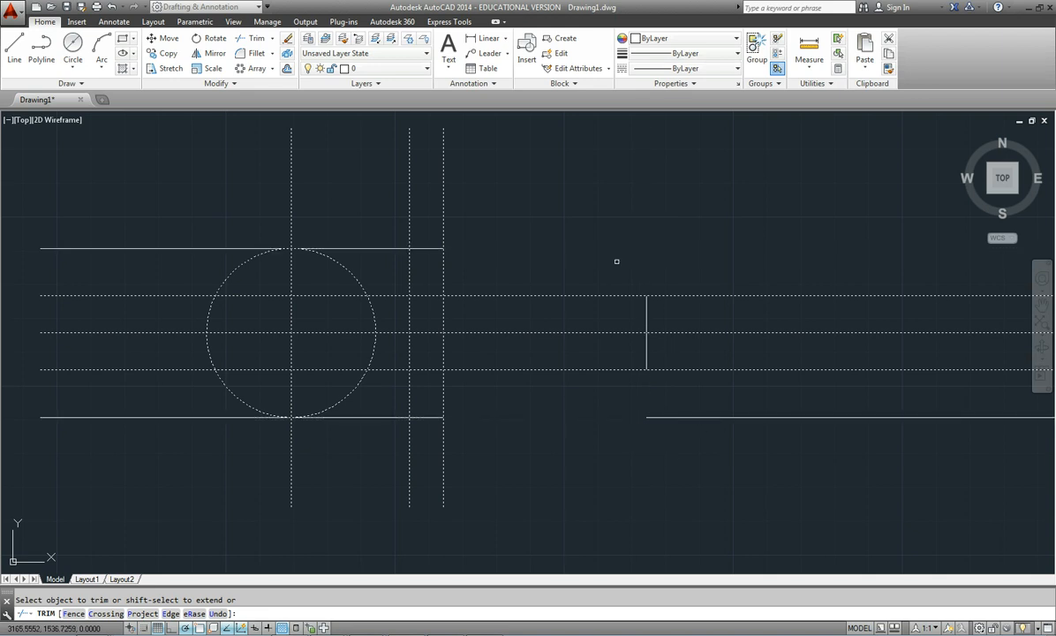
pyautogui.click(710, 294)
pyautogui.click(744, 383)
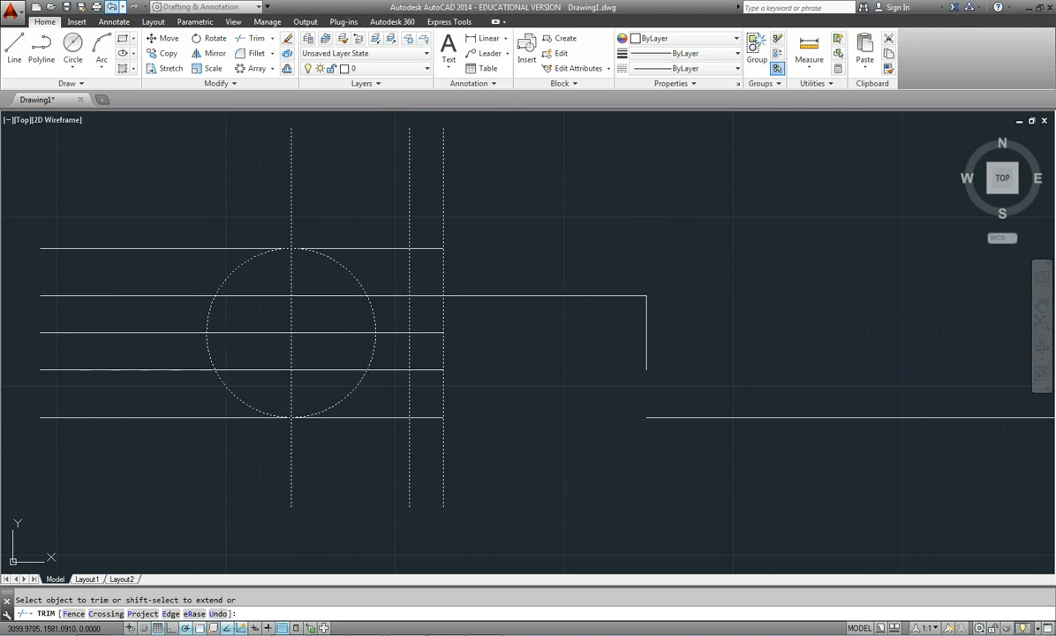
# Undo the whole trim operation and leave no line selected
pyautogui.click(112, 7)
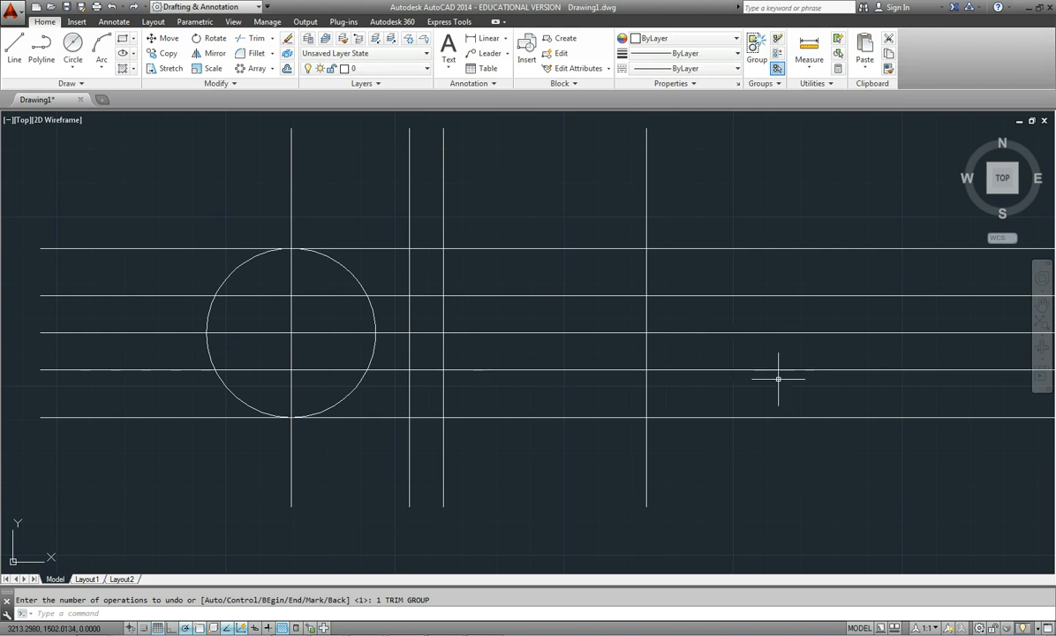
pyautogui.click(750, 369)
pyautogui.press('Escape')
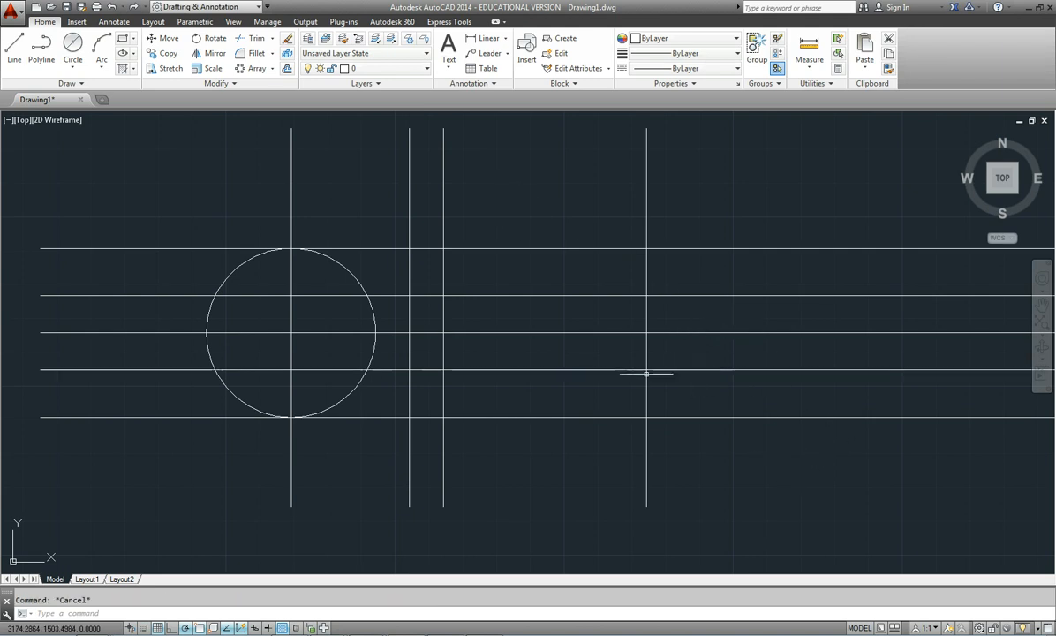
# Trim the centre line and both shank edge lines beyond the shank's right end, using all the geometry as cutting edges
pyautogui.click(251, 38)
pyautogui.click(774, 447)
pyautogui.click(123, 185)
pyautogui.press('Return')
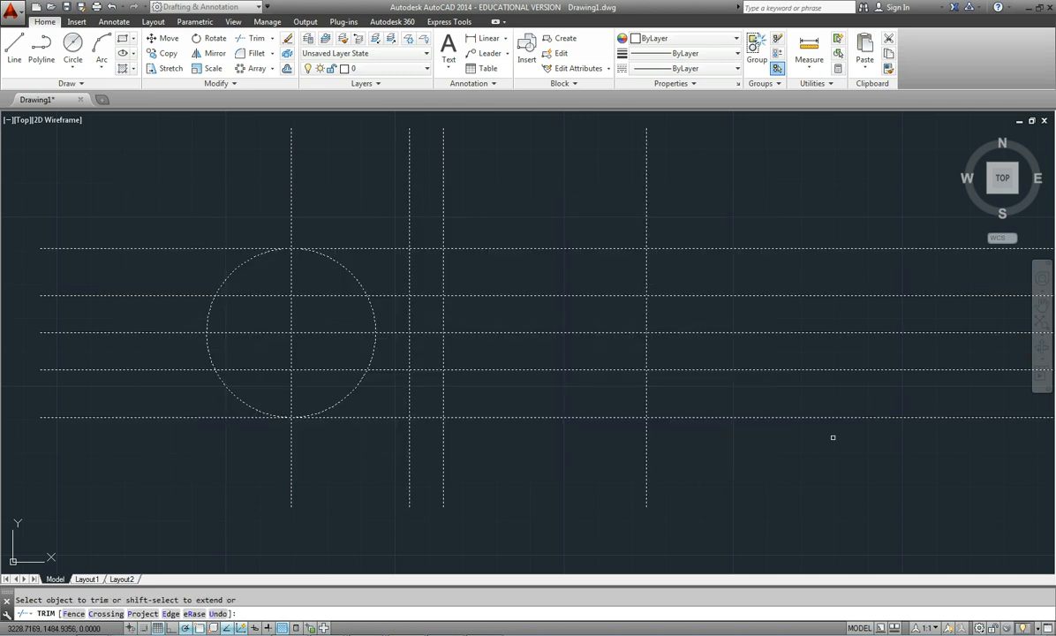
pyautogui.click(710, 369)
pyautogui.click(699, 333)
pyautogui.click(695, 296)
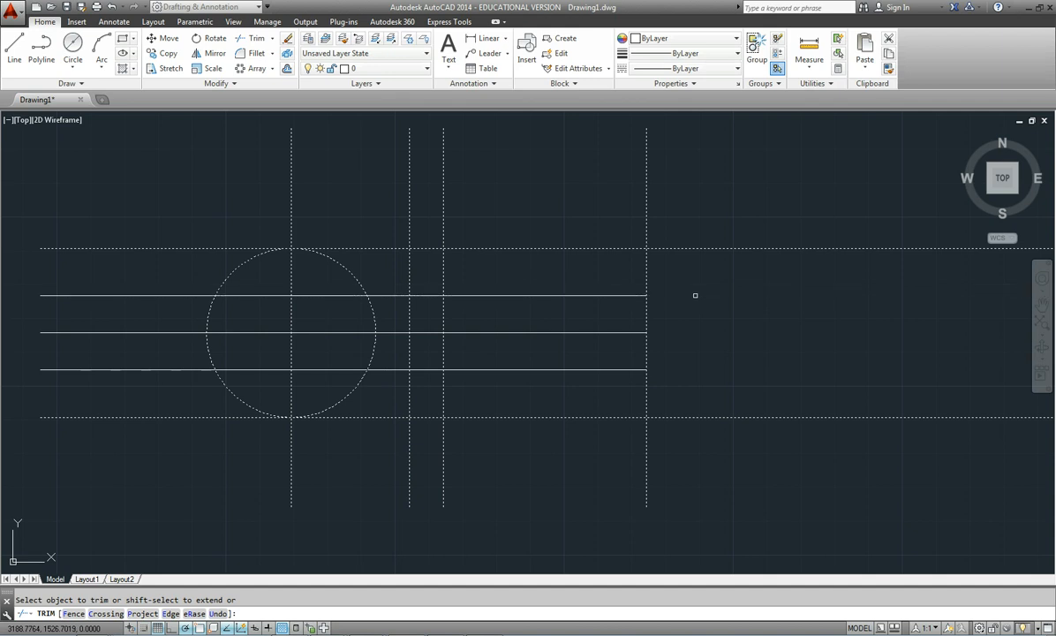
# Trim the collar's upper and lower edge lines outside the collar's width, and the end line's segments between those edges and the shank
pyautogui.click(672, 248)
pyautogui.click(624, 248)
pyautogui.click(646, 260)
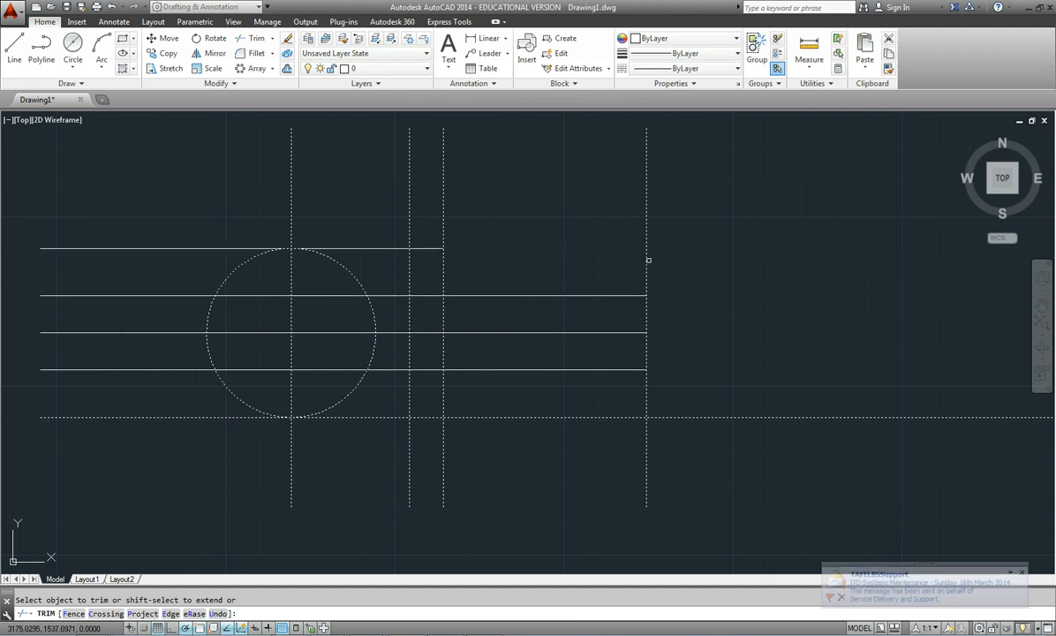
pyautogui.click(682, 417)
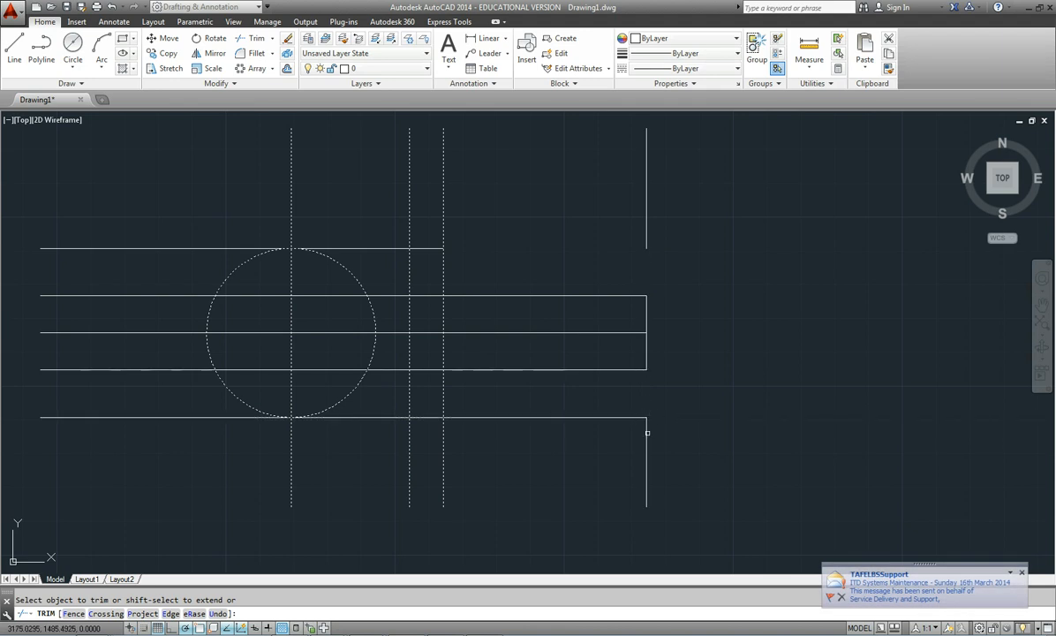
pyautogui.click(600, 417)
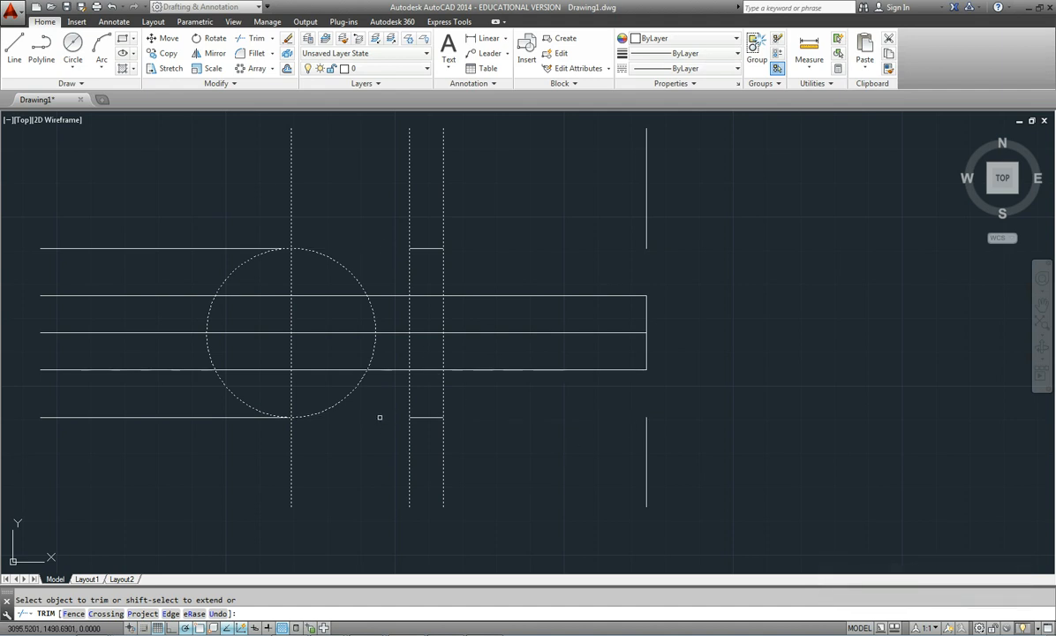
# Trim the horizontal lines to the left of the ball and delete the leftover pieces at its upper and lower tangents
pyautogui.click(168, 444)
pyautogui.click(107, 204)
pyautogui.press('Escape')
pyautogui.click(165, 433)
pyautogui.click(112, 201)
pyautogui.press('Delete')
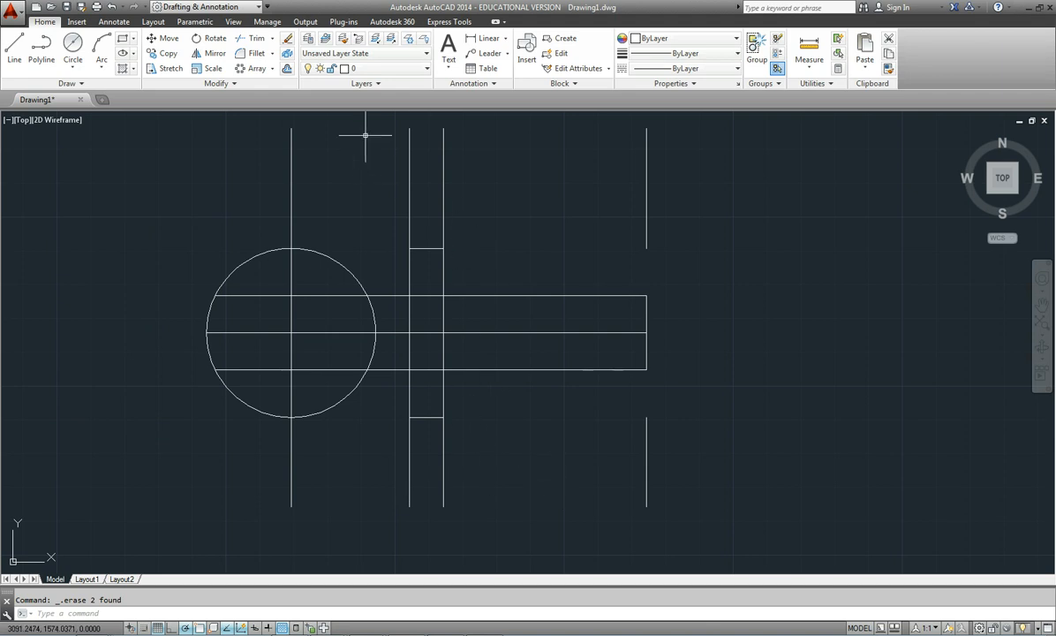
# Trim the collar's right vertical line above and below the collar's upper and lower edges
pyautogui.click(252, 37)
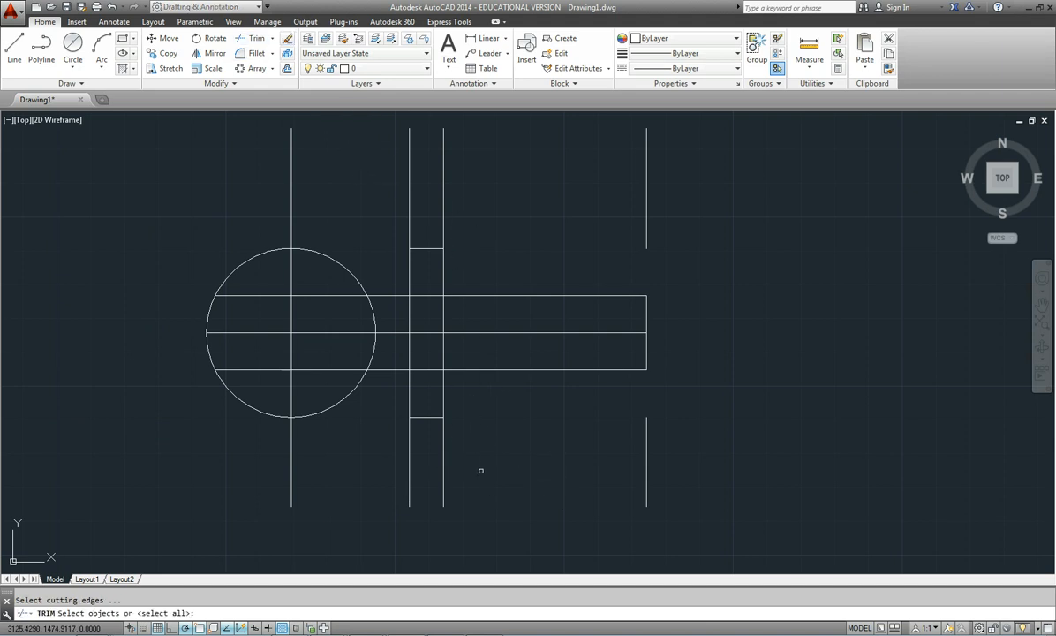
pyautogui.click(469, 462)
pyautogui.click(356, 185)
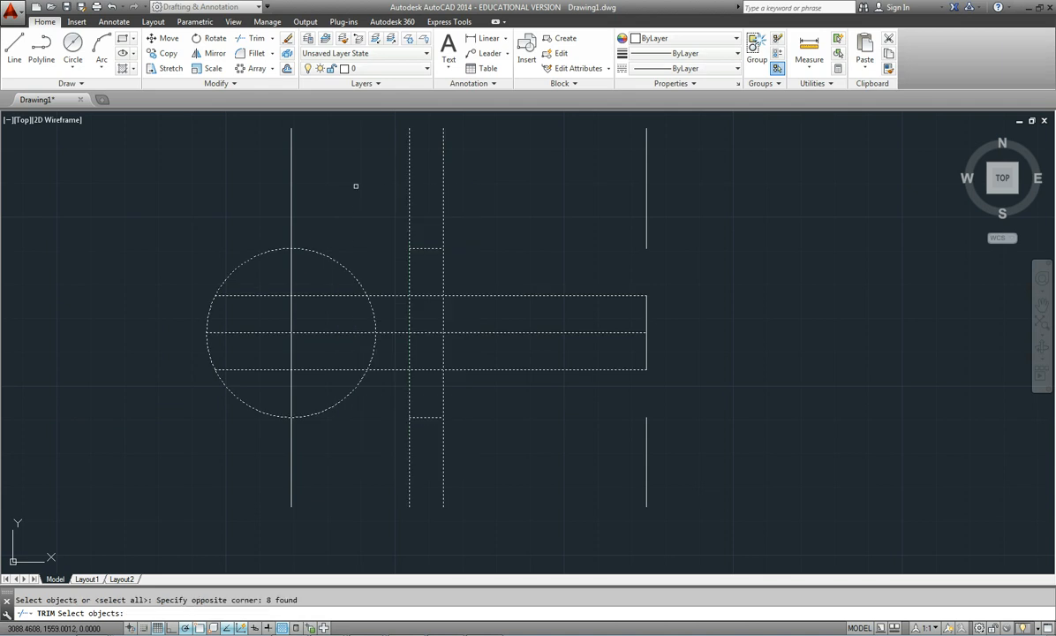
pyautogui.press('Return')
pyautogui.click(440, 217)
pyautogui.click(443, 466)
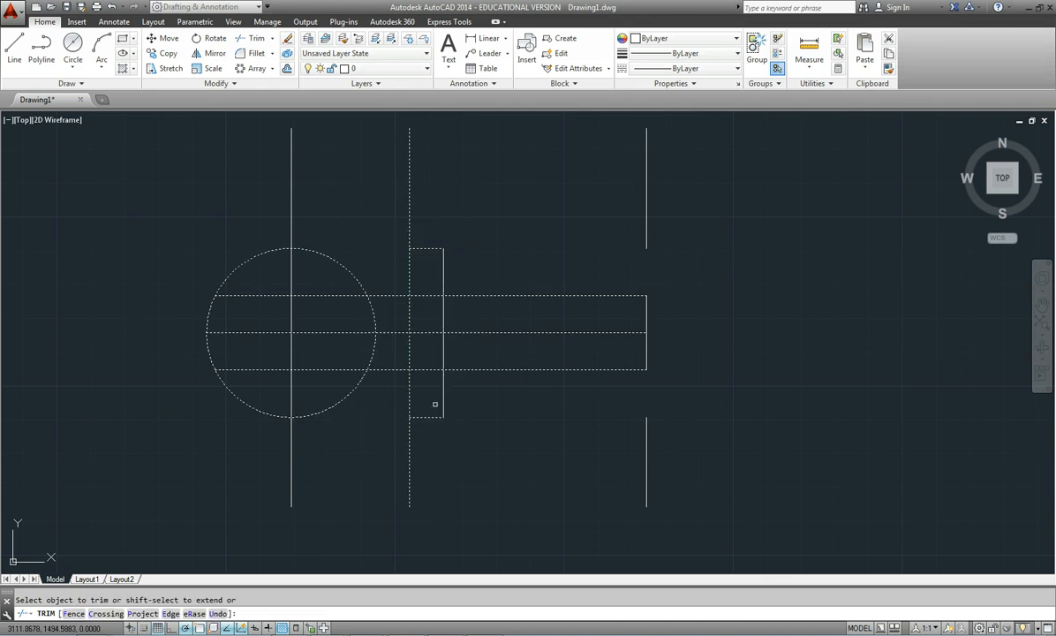
pyautogui.press('Return')
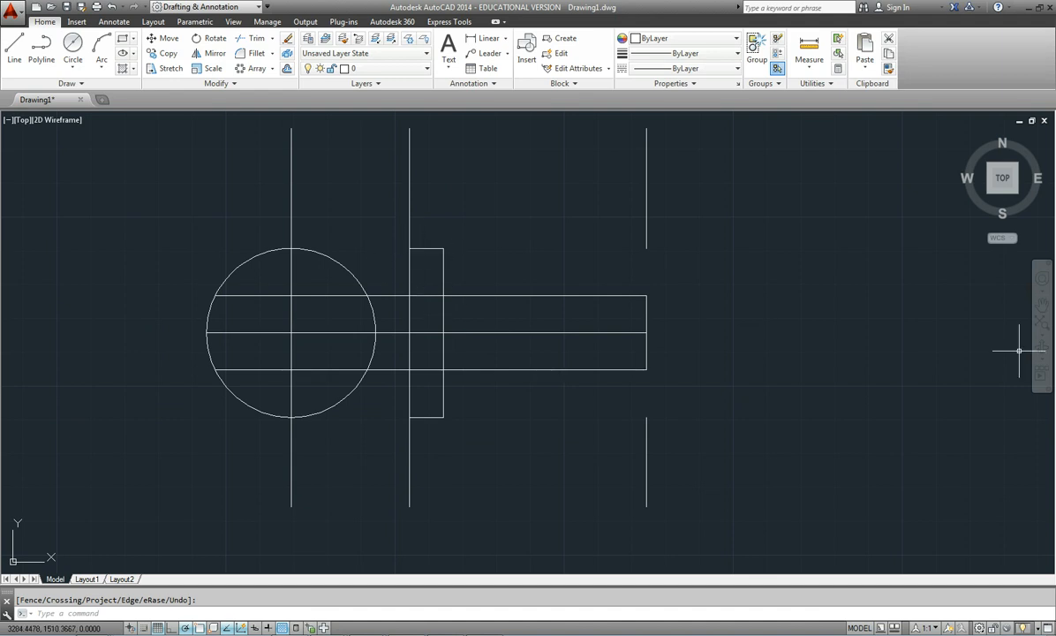
# Check the collar chamfer in the reference PDF and chamfer the collar's upper-left corner with both distances set to 1
pyautogui.hotkey('alt', 'Tab')
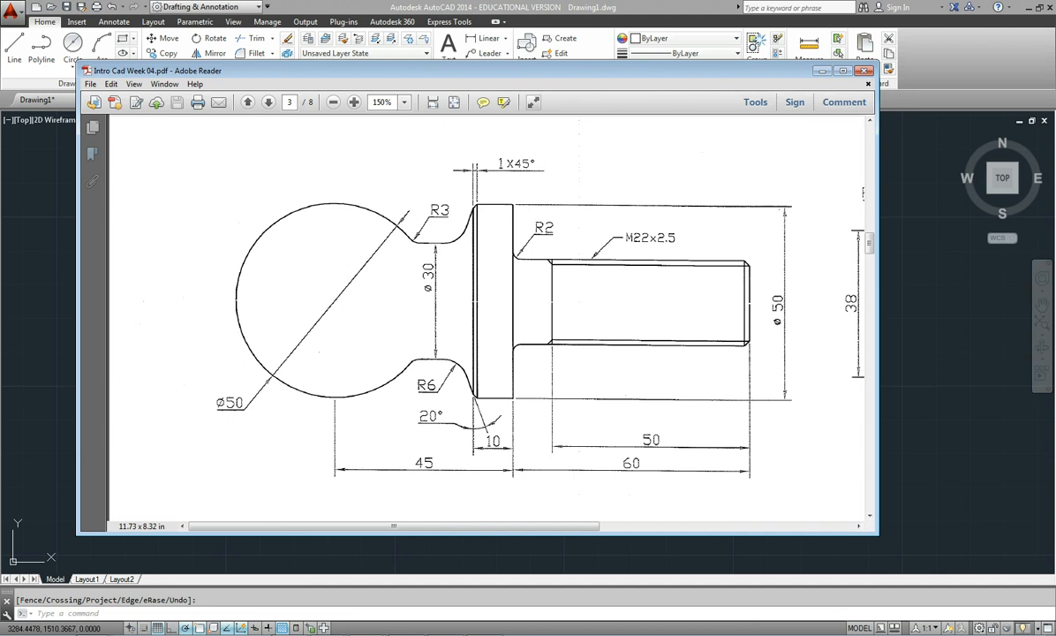
pyautogui.moveTo(481, 70)
pyautogui.mouseDown()
pyautogui.moveTo(1055, 95)
pyautogui.moveTo(1055, 80)
pyautogui.mouseUp()
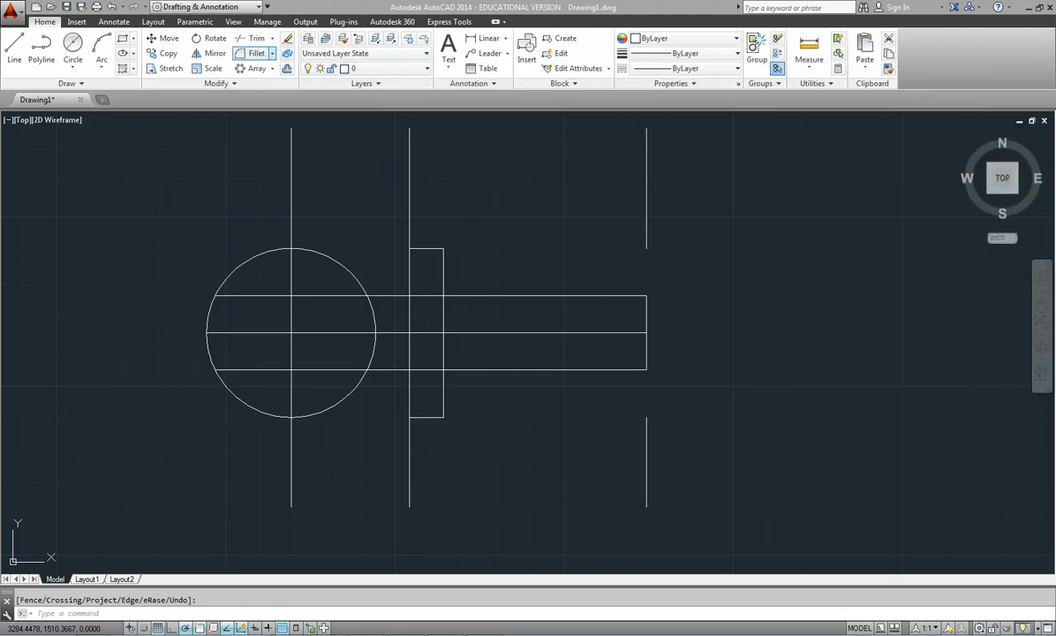
pyautogui.click(272, 53)
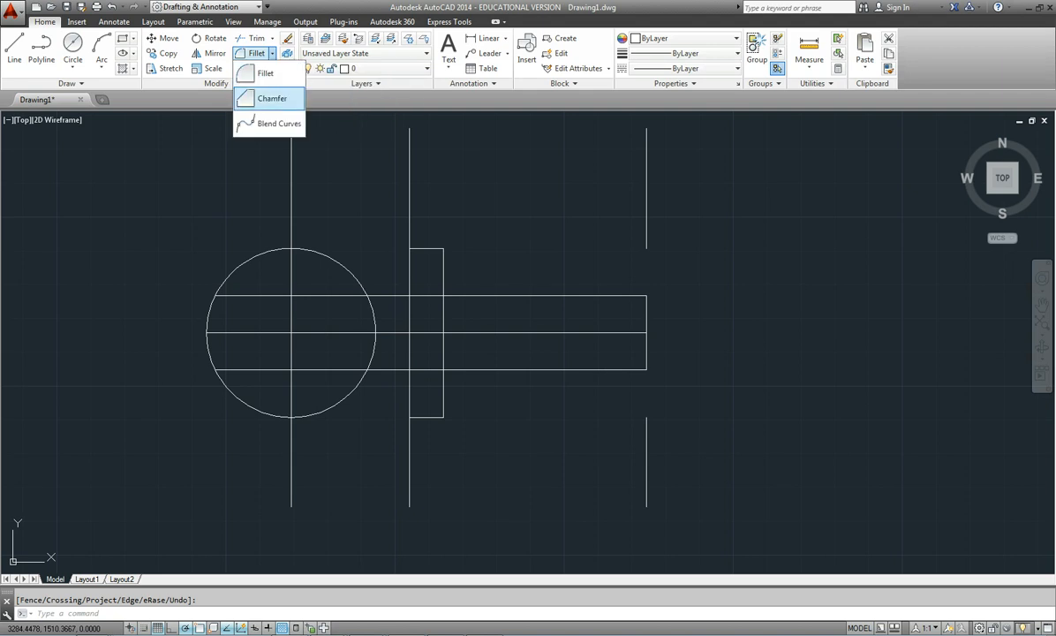
pyautogui.click(256, 88)
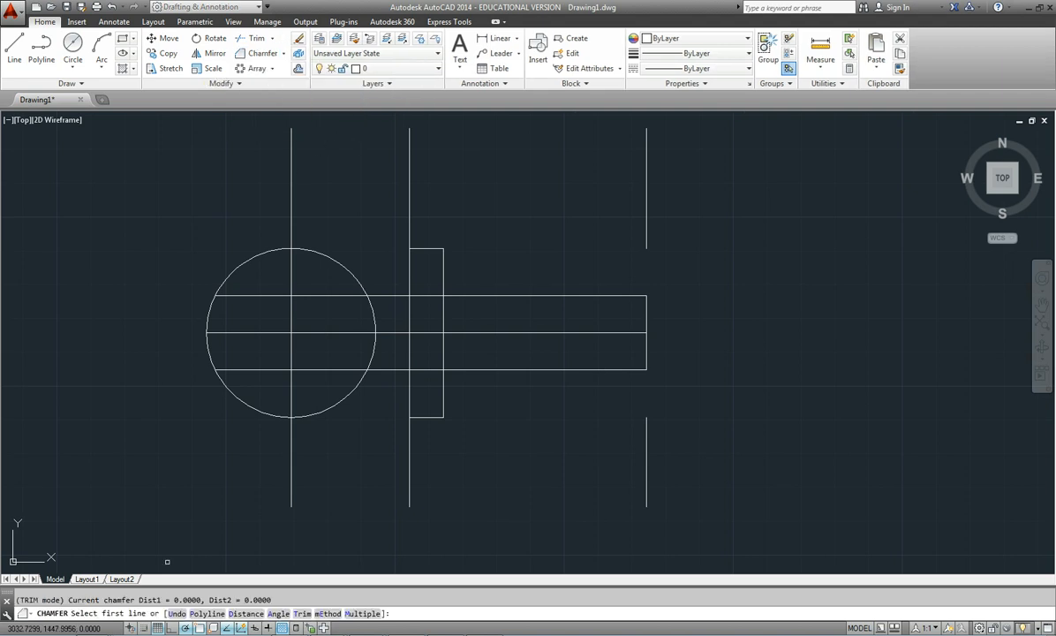
pyautogui.write('d')
pyautogui.press('Return')
pyautogui.write('1')
pyautogui.press('Return')
pyautogui.press('Return')
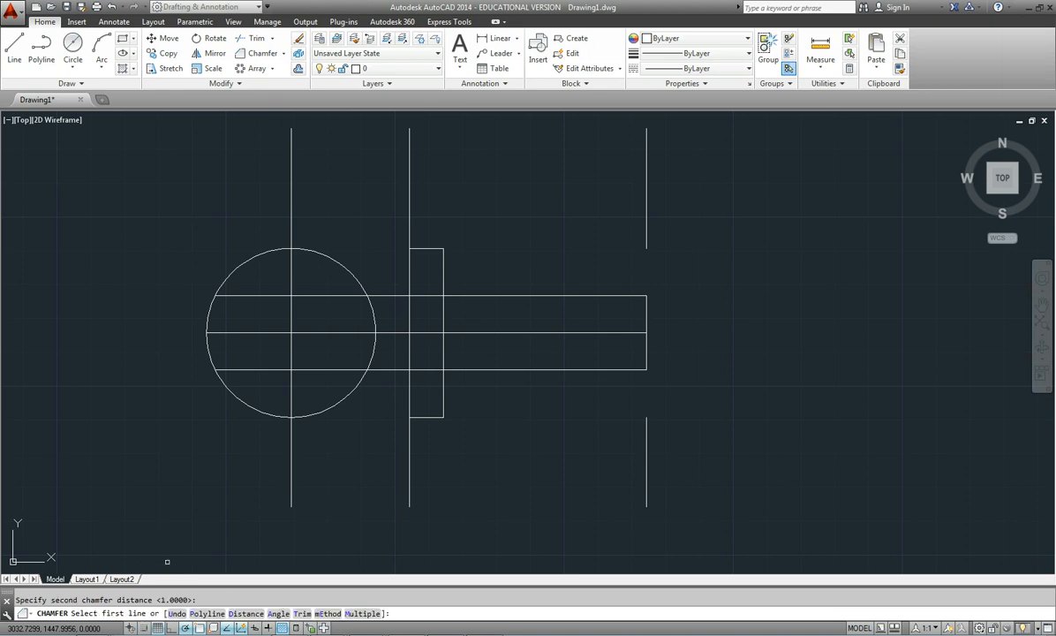
pyautogui.click(423, 249)
pyautogui.click(409, 259)
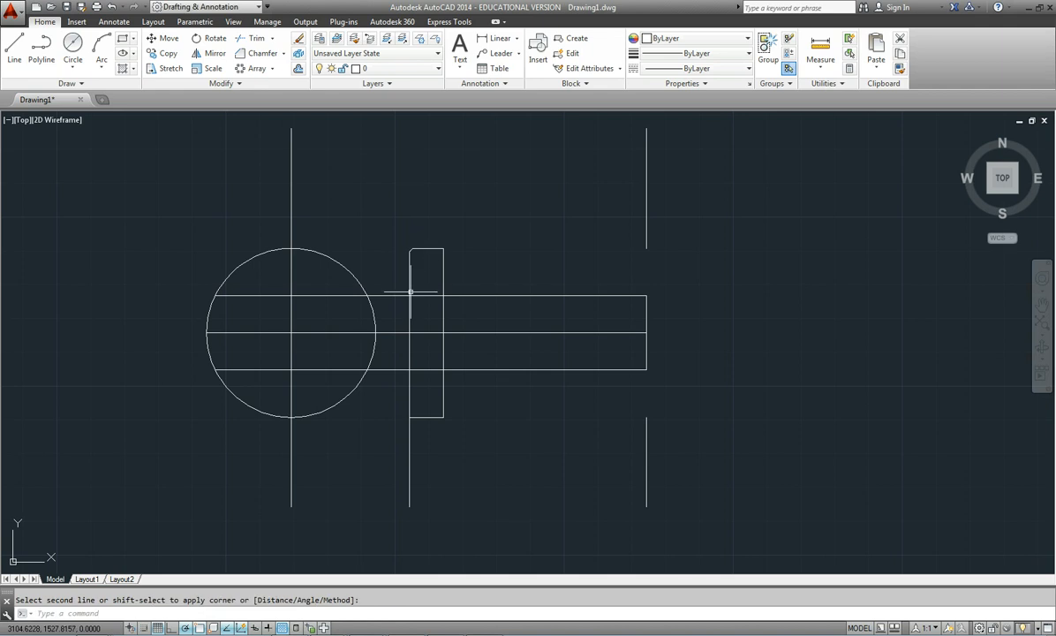
# Chamfer the collar's lower-left corner with the same distances as the upper one
pyautogui.press('Return')
pyautogui.click(421, 417)
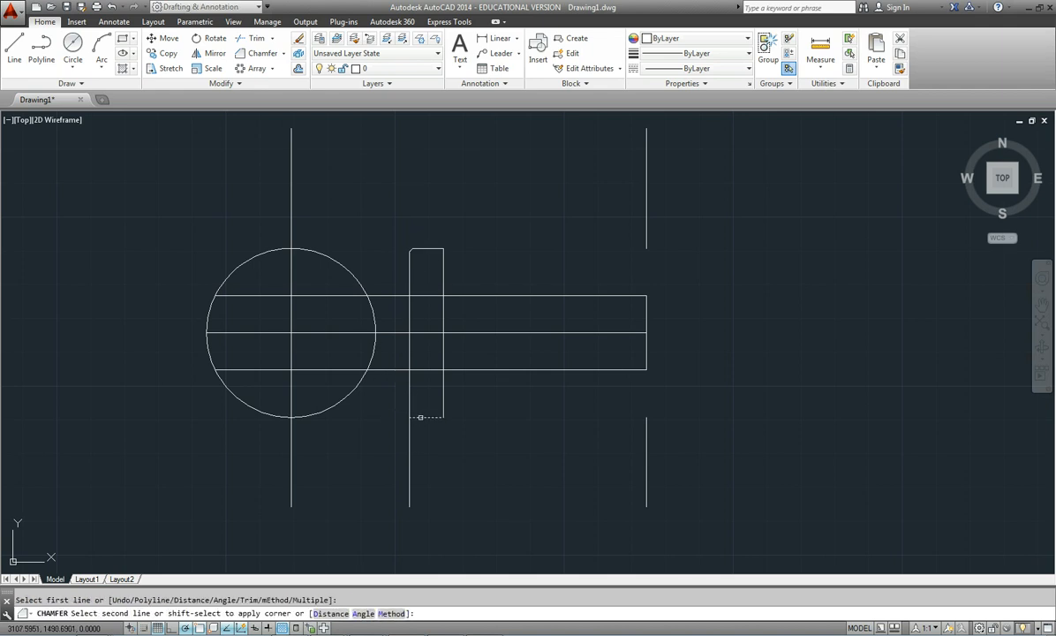
pyautogui.click(406, 407)
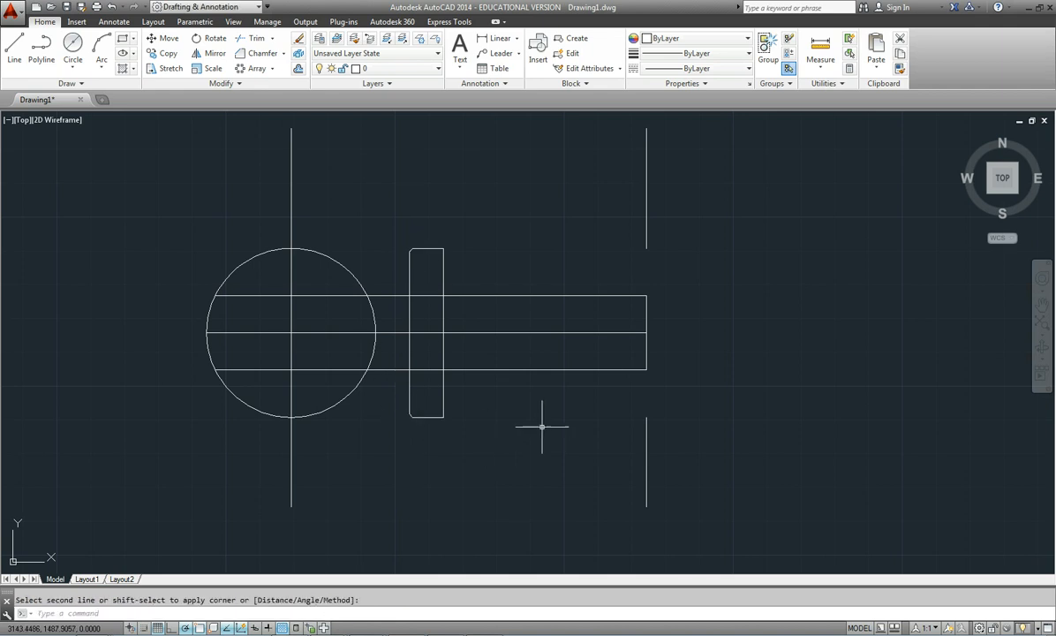
# Chamfer the upper and lower corners of the shank's right end with both distances set to 2.5
pyautogui.click(262, 53)
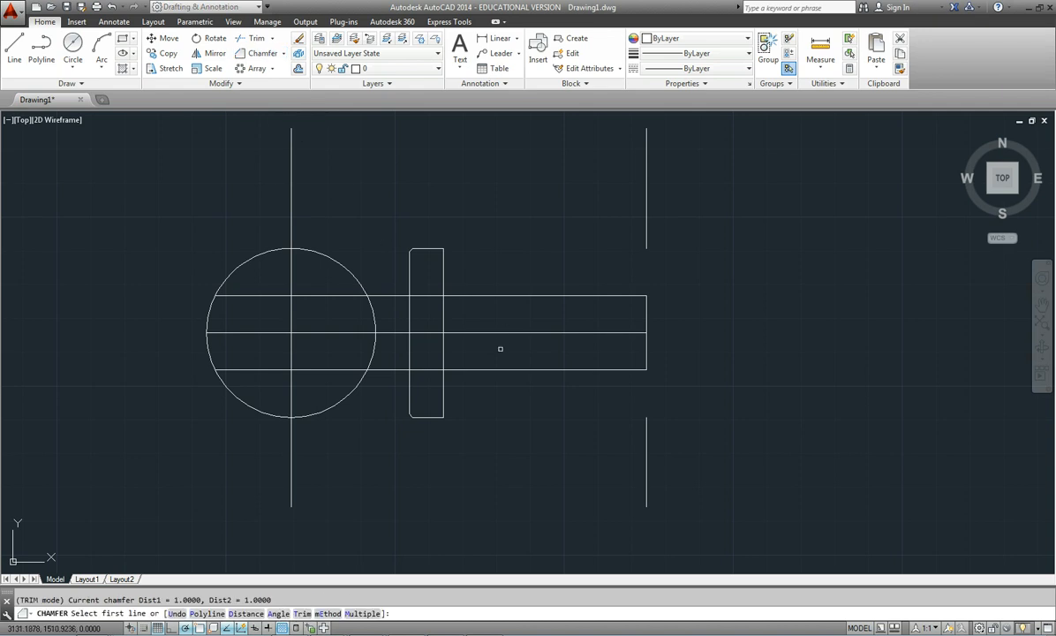
pyautogui.write('d')
pyautogui.press('Return')
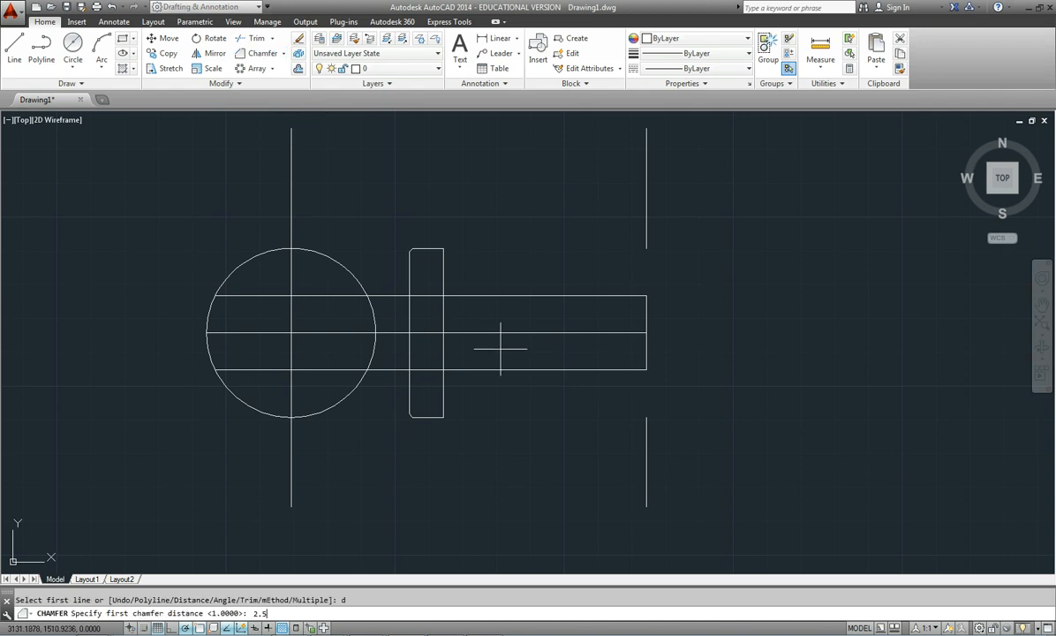
pyautogui.write('2.5')
pyautogui.press('Return')
pyautogui.press('Return')
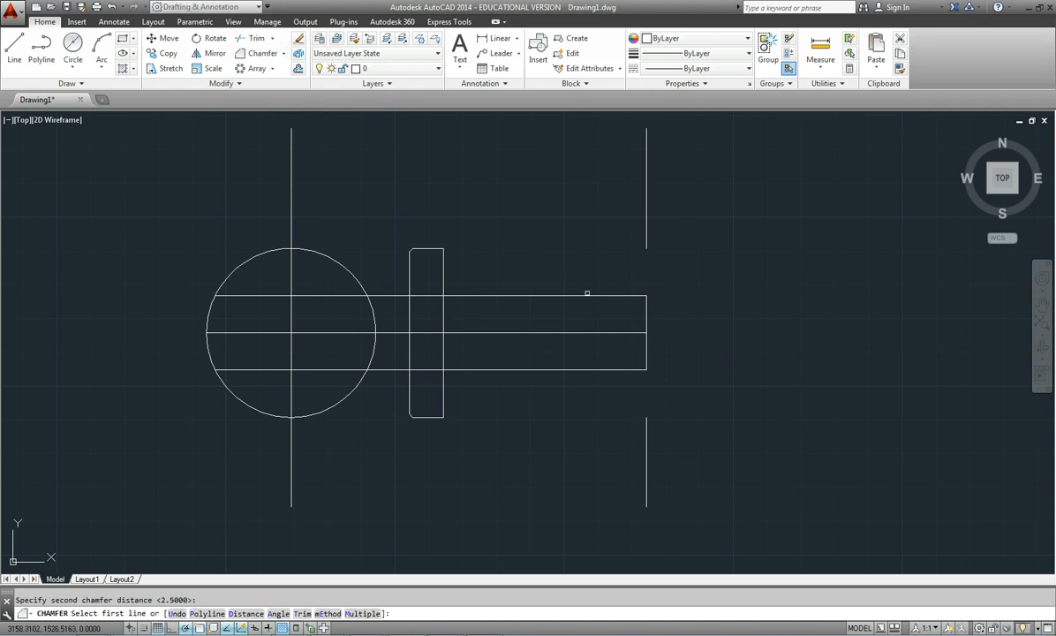
pyautogui.click(647, 308)
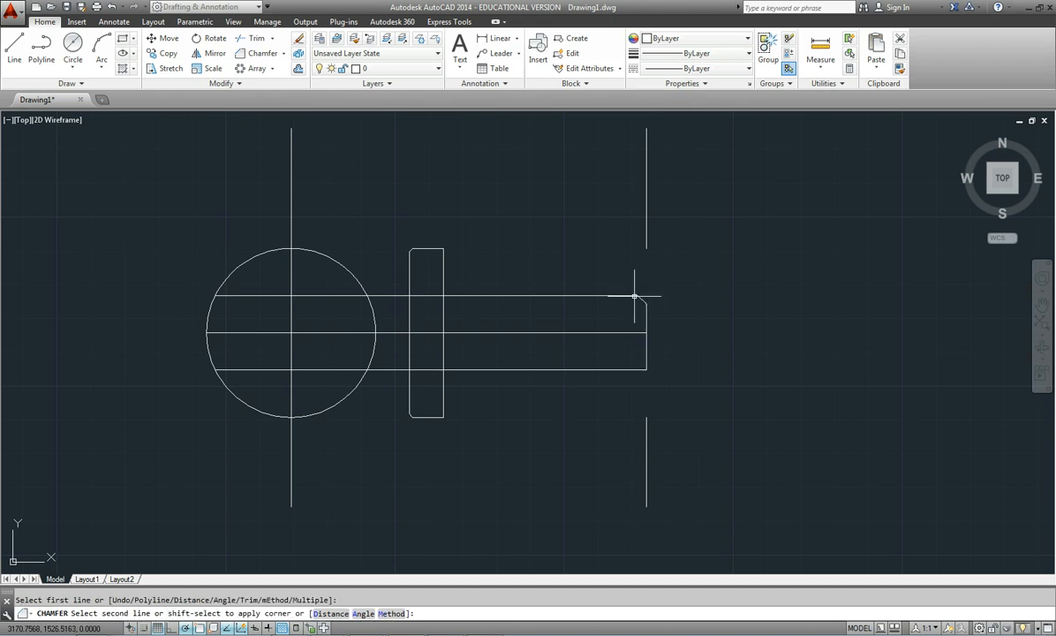
pyautogui.click(635, 297)
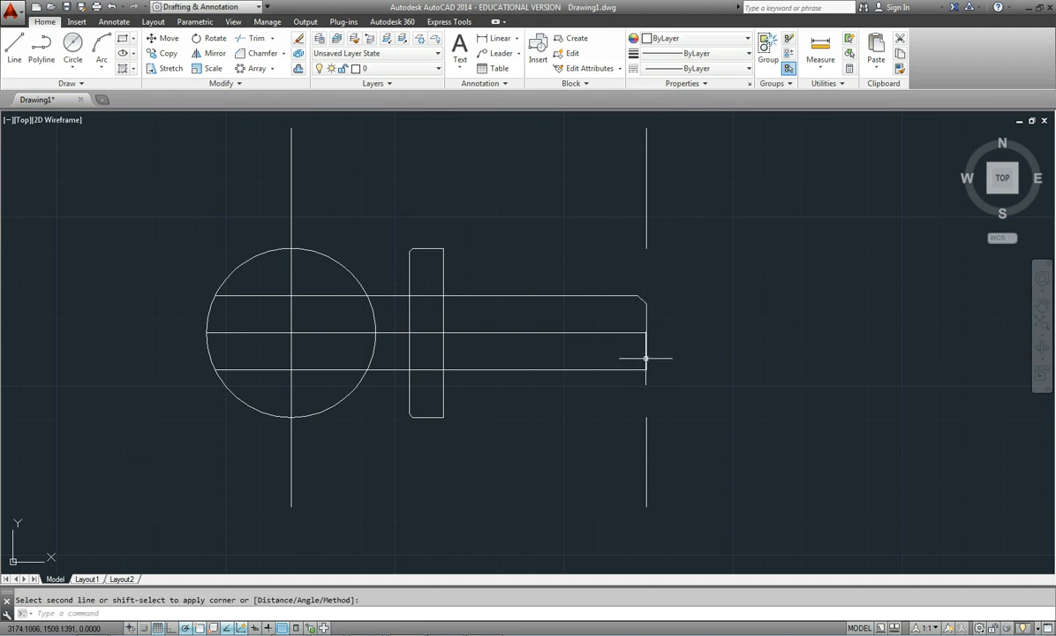
pyautogui.press('Return')
pyautogui.click(646, 358)
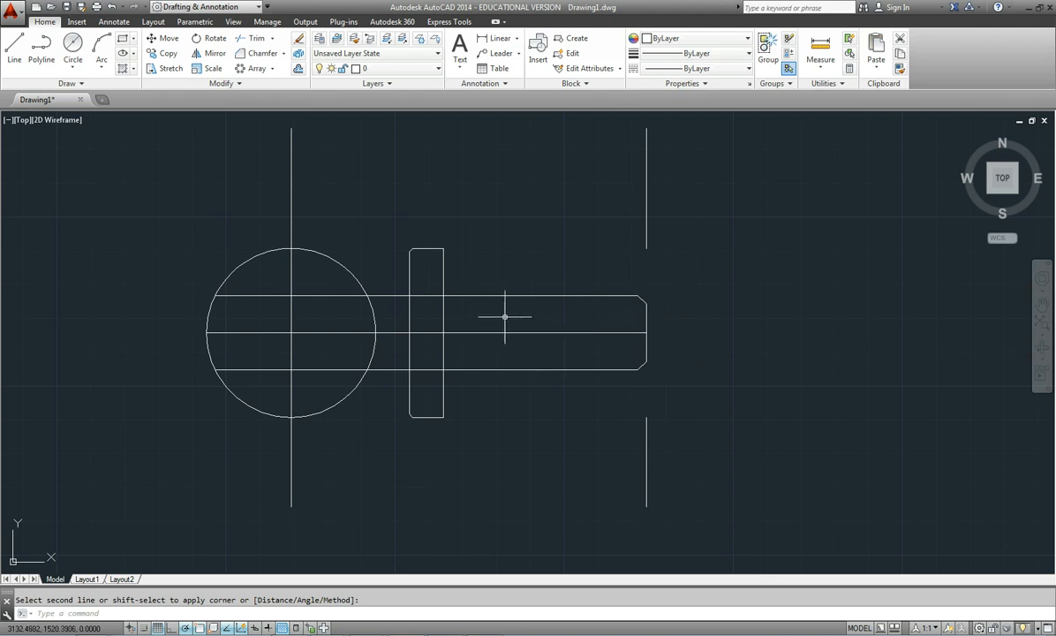
# Offset the shank's right end line 50 units to the left to mark the thread length
pyautogui.click(298, 68)
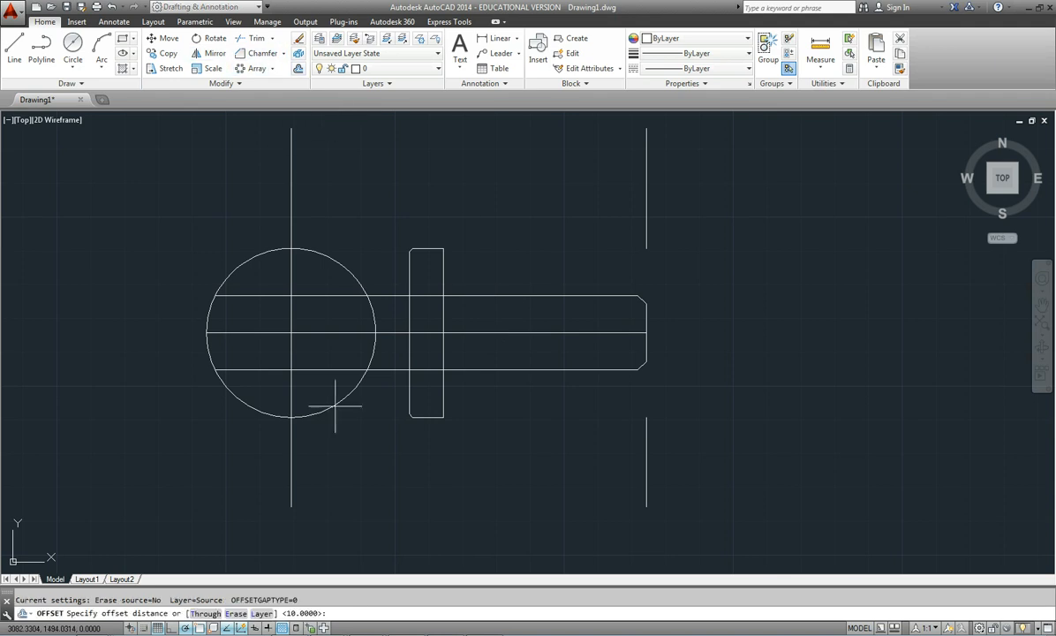
pyautogui.write('50')
pyautogui.press('Return')
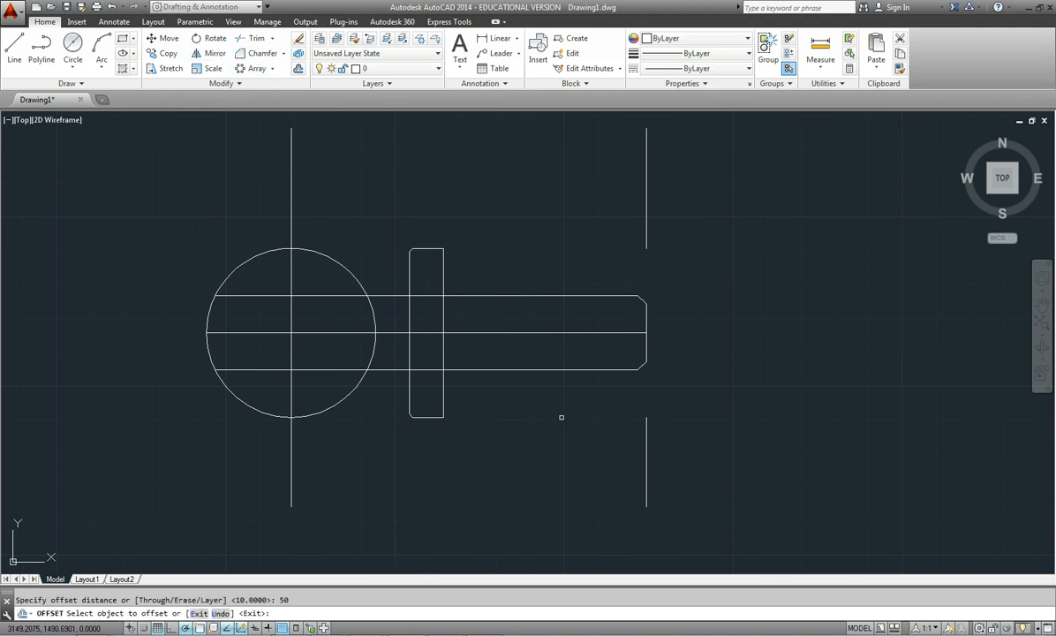
pyautogui.click(645, 346)
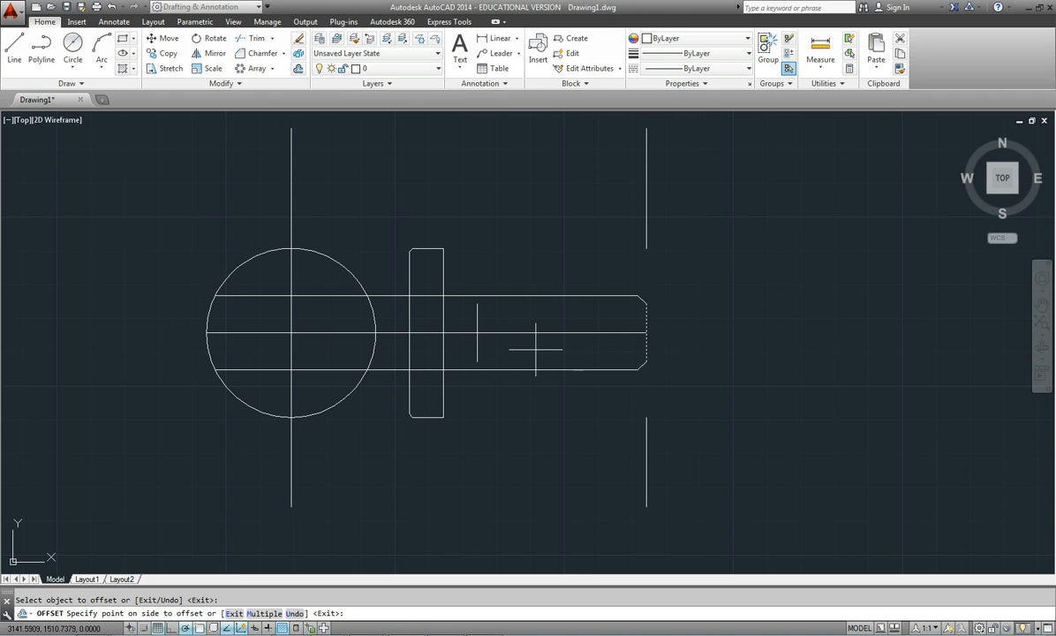
pyautogui.press('Escape')
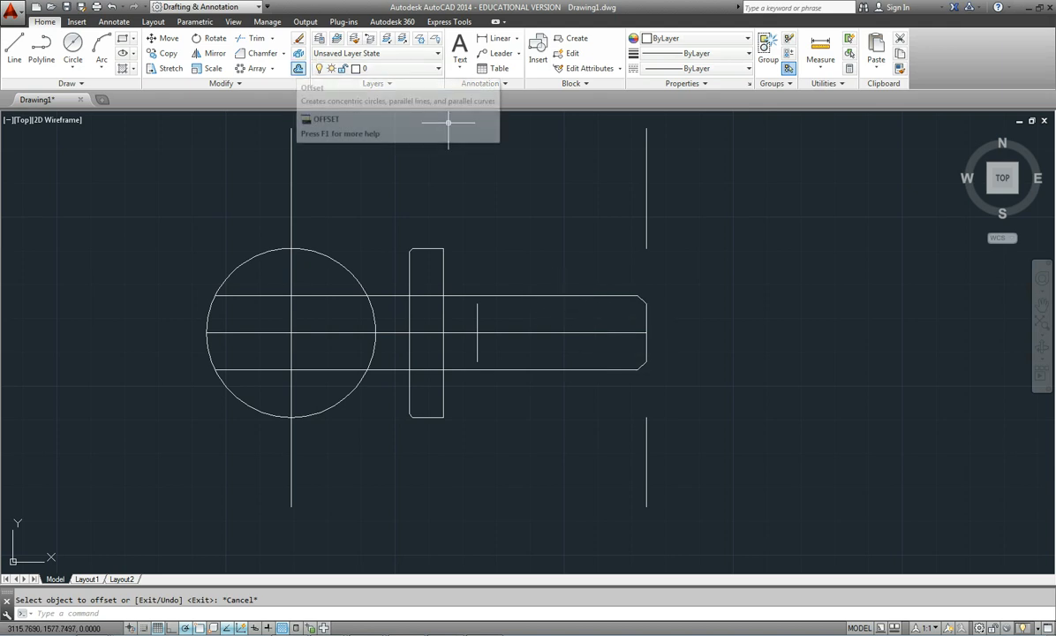
# Offset the shank's upper and lower edges inward through the inner chamfer endpoints, using the Through option, to form the thread lines
pyautogui.click(298, 68)
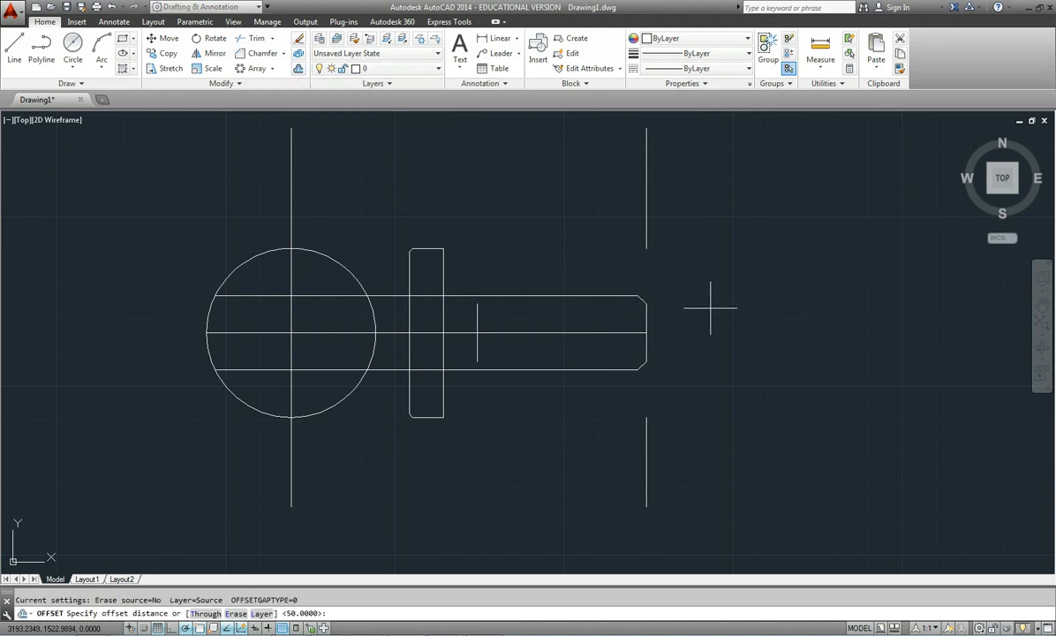
pyautogui.write('t')
pyautogui.press('Return')
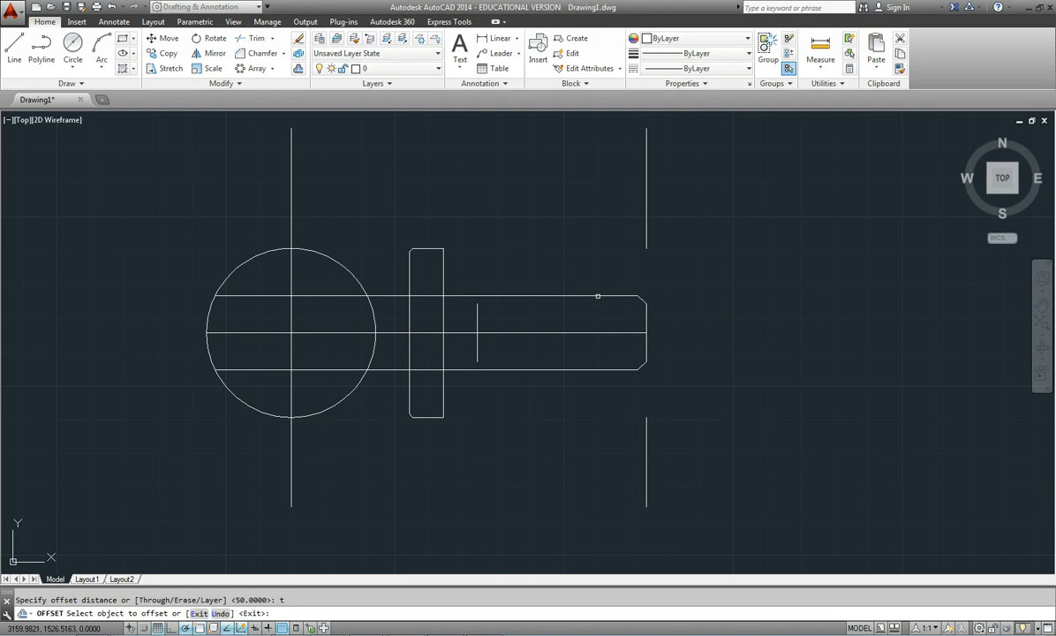
pyautogui.click(601, 296)
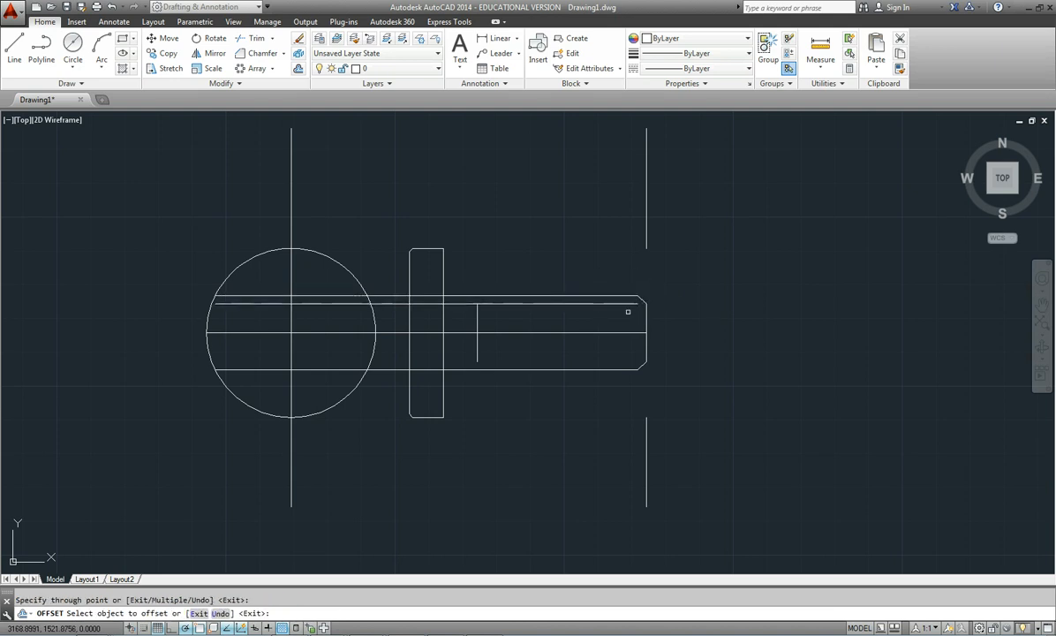
pyautogui.click(614, 369)
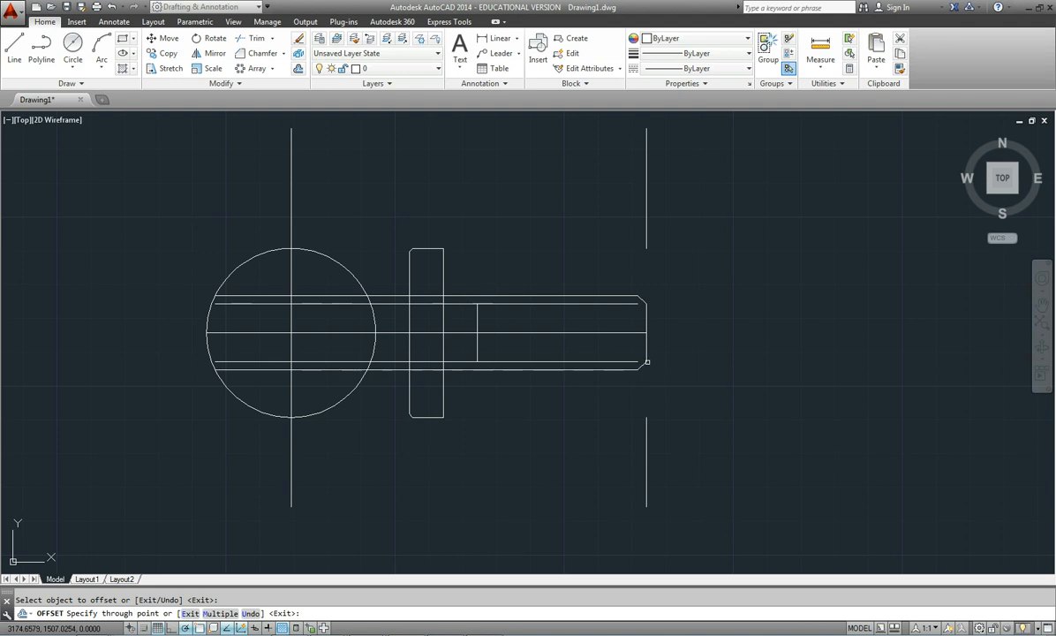
pyautogui.click(641, 360)
pyautogui.press('Escape')
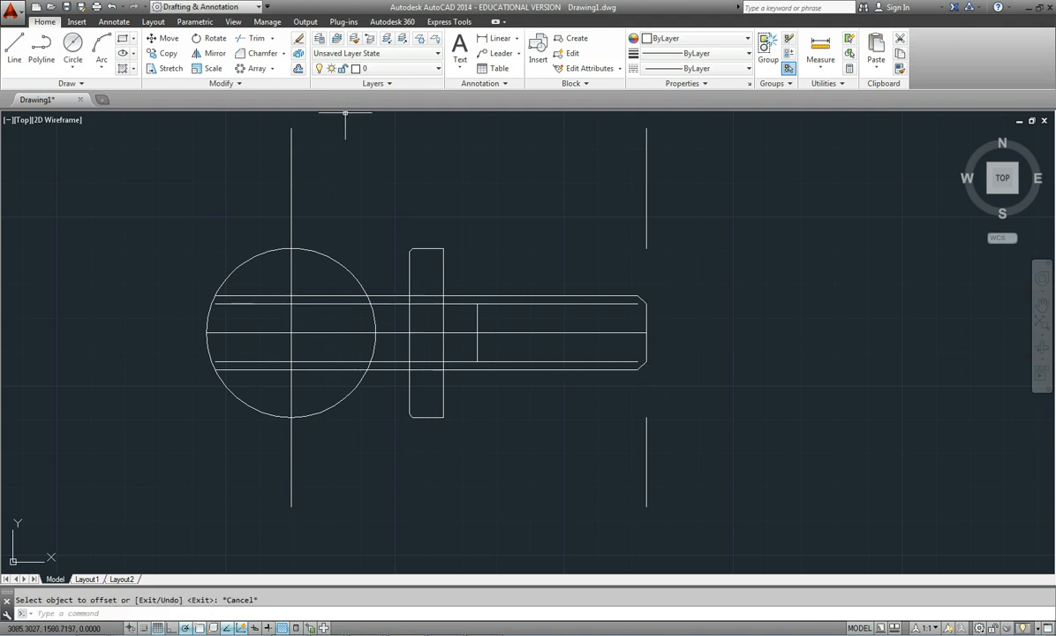
# Shorten both inner thread lines by stretching their left endpoints to the ends of the vertical thread-length line
pyautogui.click(493, 438)
pyautogui.click(249, 217)
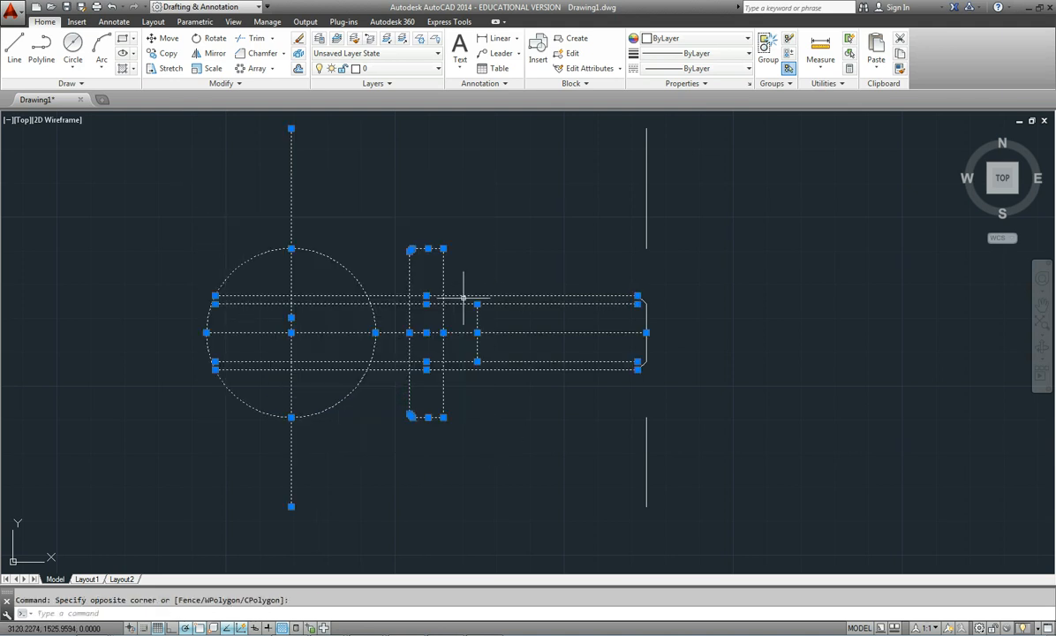
pyautogui.click(215, 303)
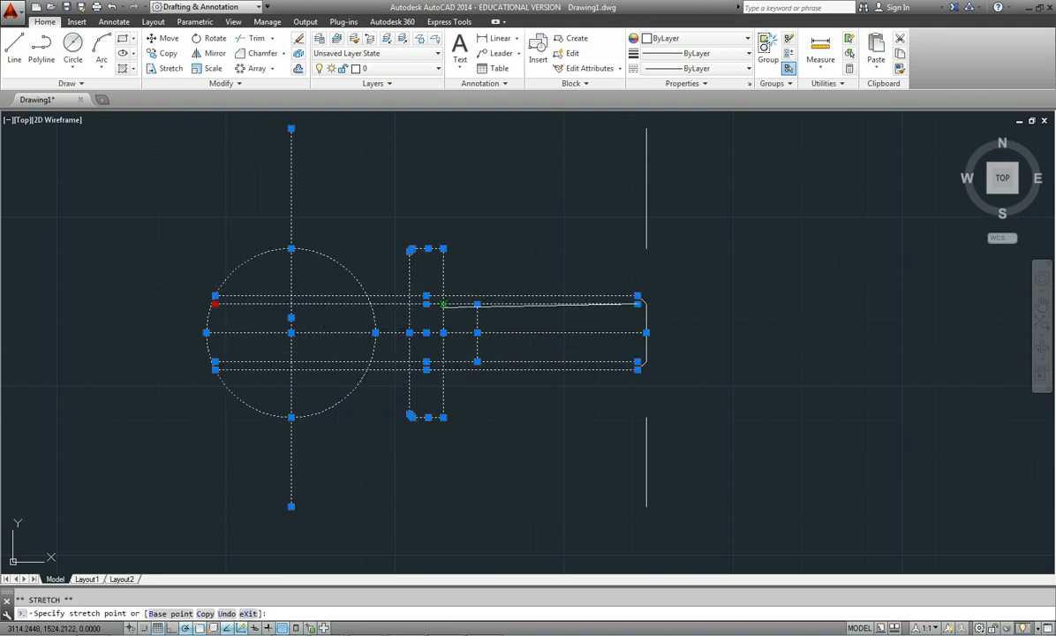
pyautogui.click(475, 304)
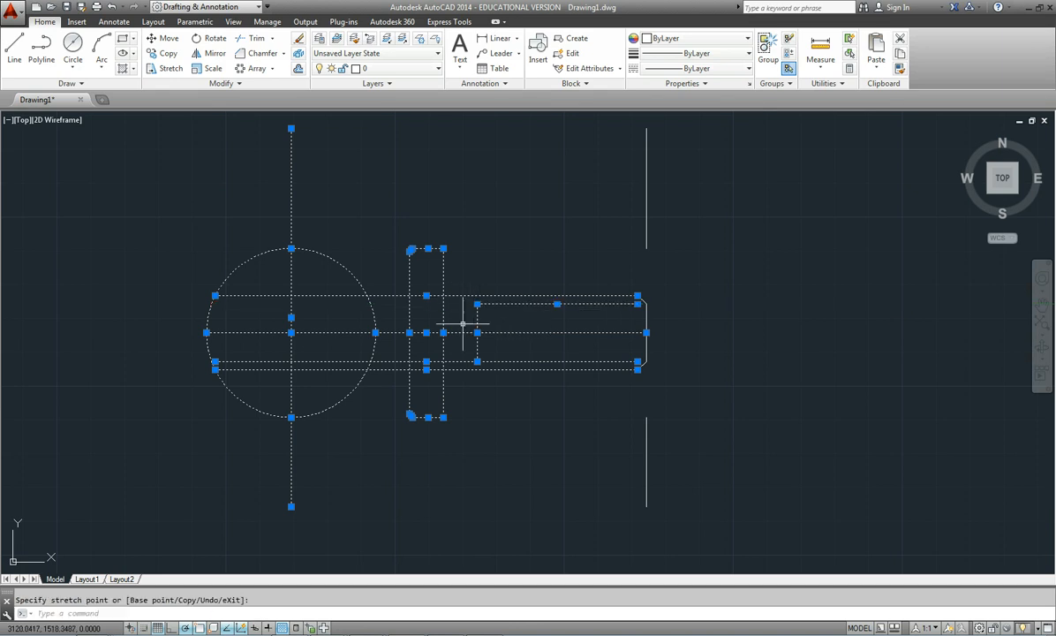
pyautogui.click(214, 361)
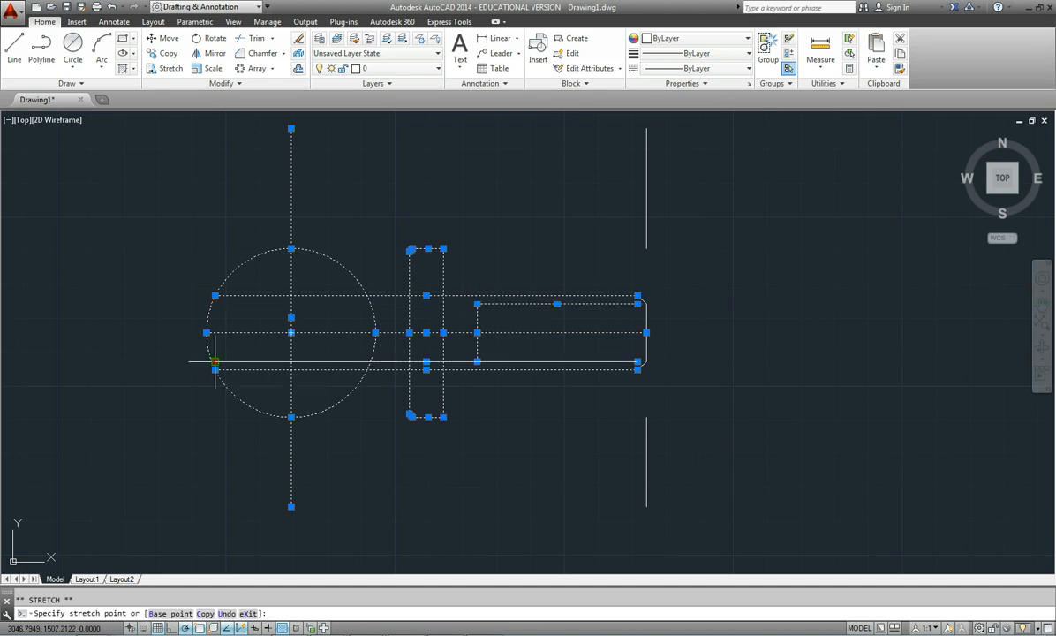
pyautogui.click(476, 361)
pyautogui.press('Escape')
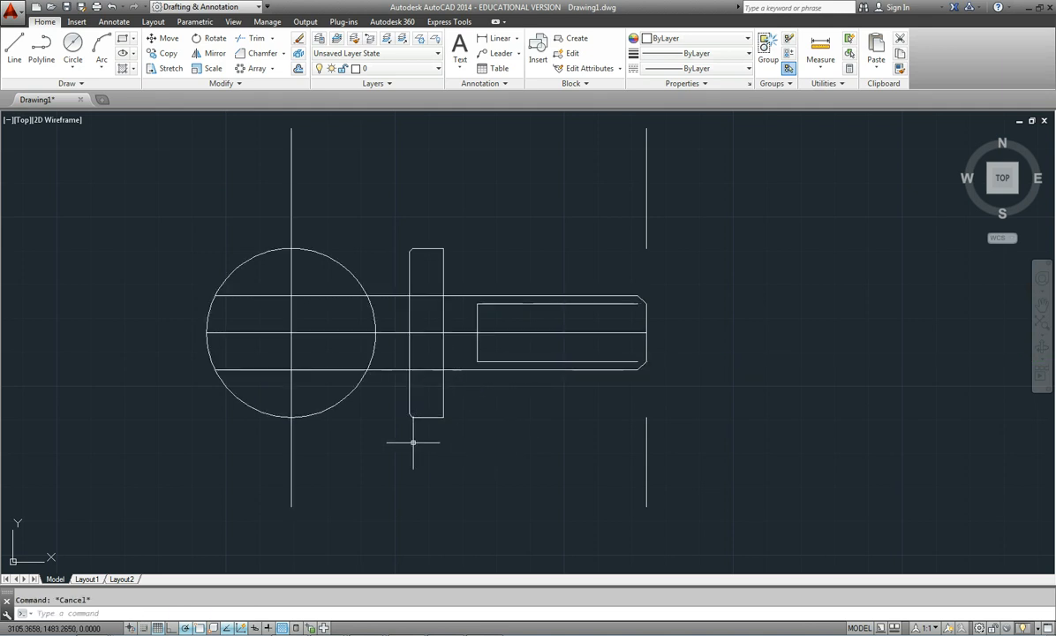
# Draw a vertical line on the collar joining the inner endpoints of its lower and upper left chamfers
pyautogui.scroll(2, 421, 424)
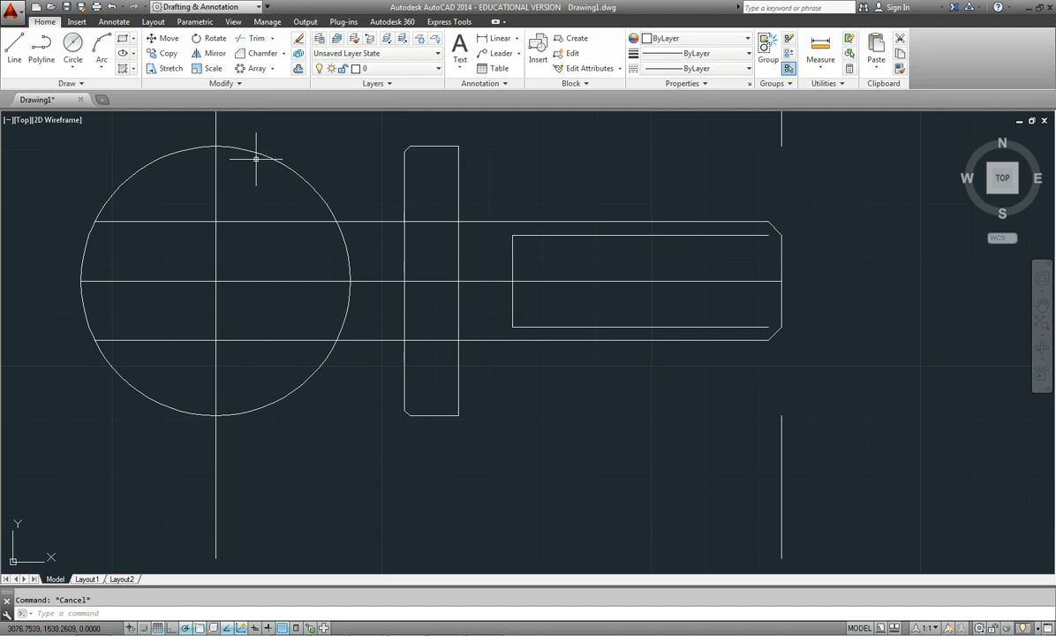
pyautogui.click(15, 49)
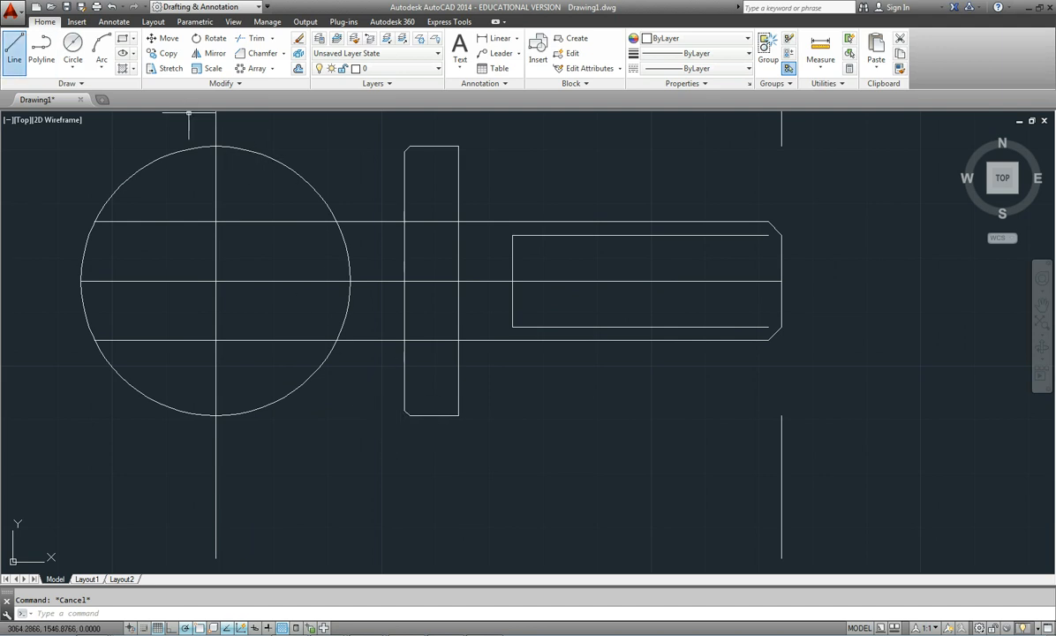
pyautogui.click(409, 414)
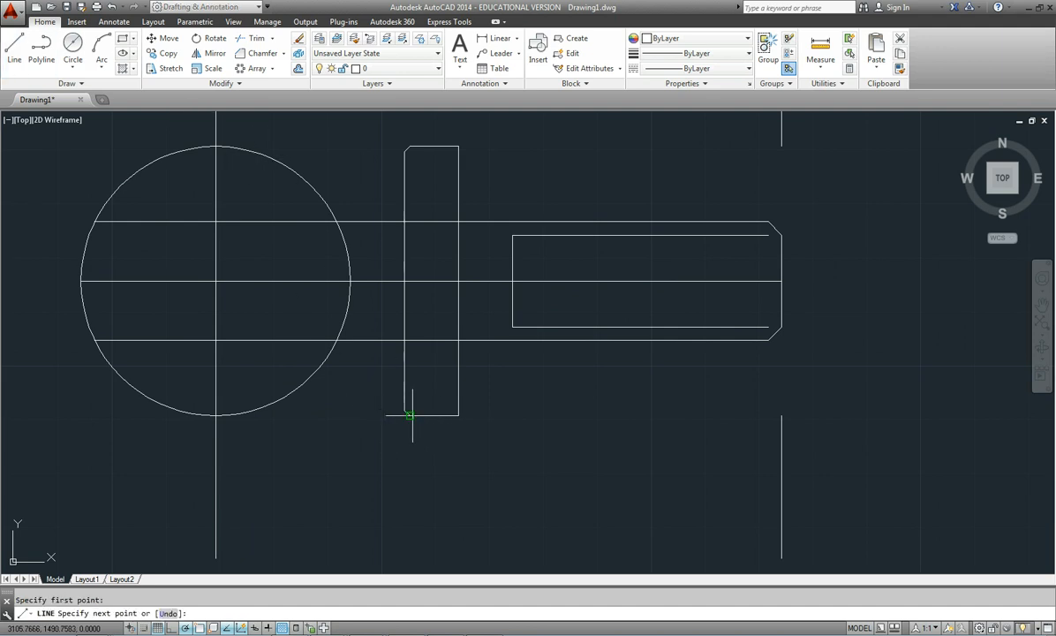
pyautogui.click(409, 146)
pyautogui.press('Escape')
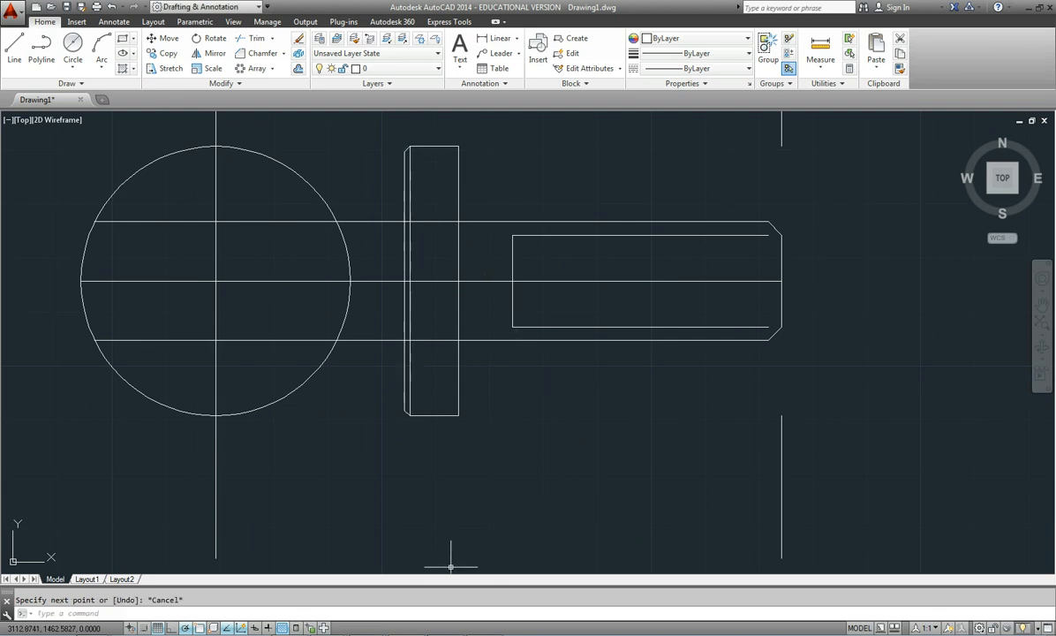
# Draw a vertical line joining the upper and lower chamfer endpoints at the shank's right end
pyautogui.click(14, 48)
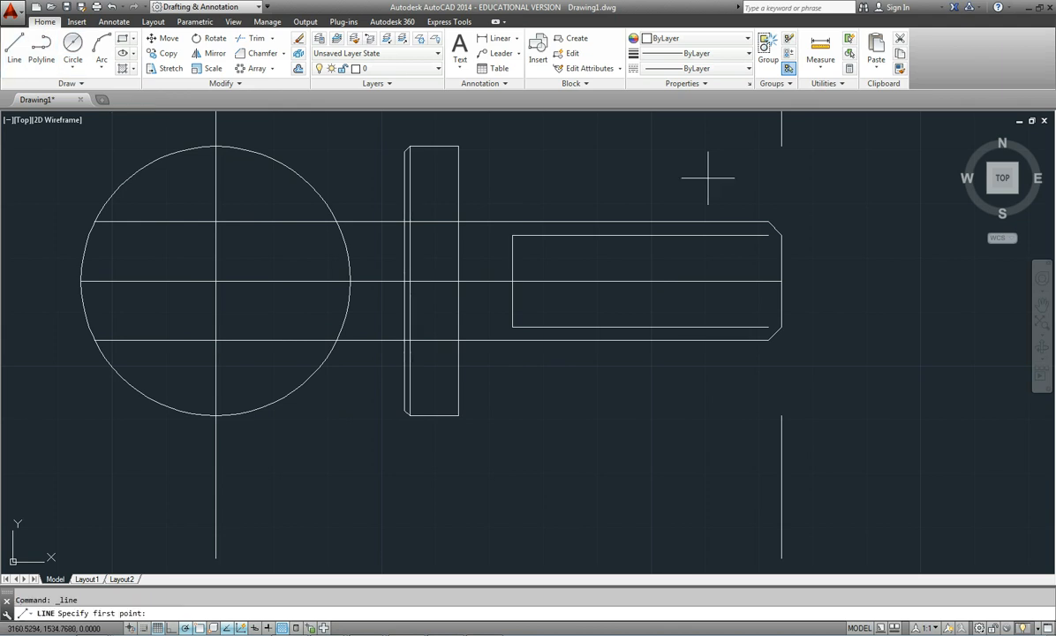
pyautogui.click(768, 221)
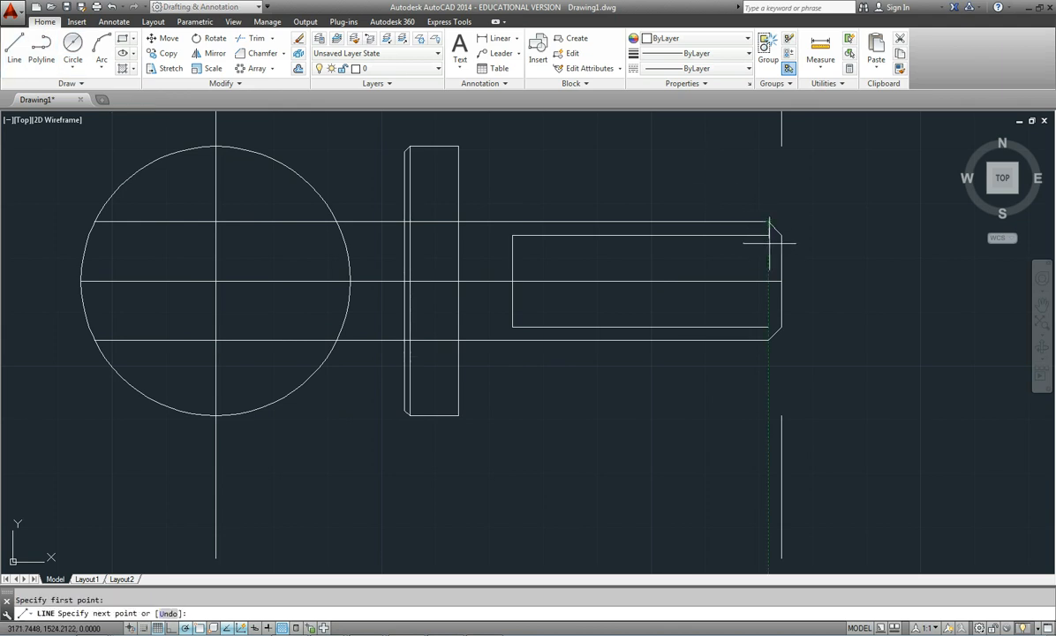
pyautogui.click(768, 340)
pyautogui.press('Escape')
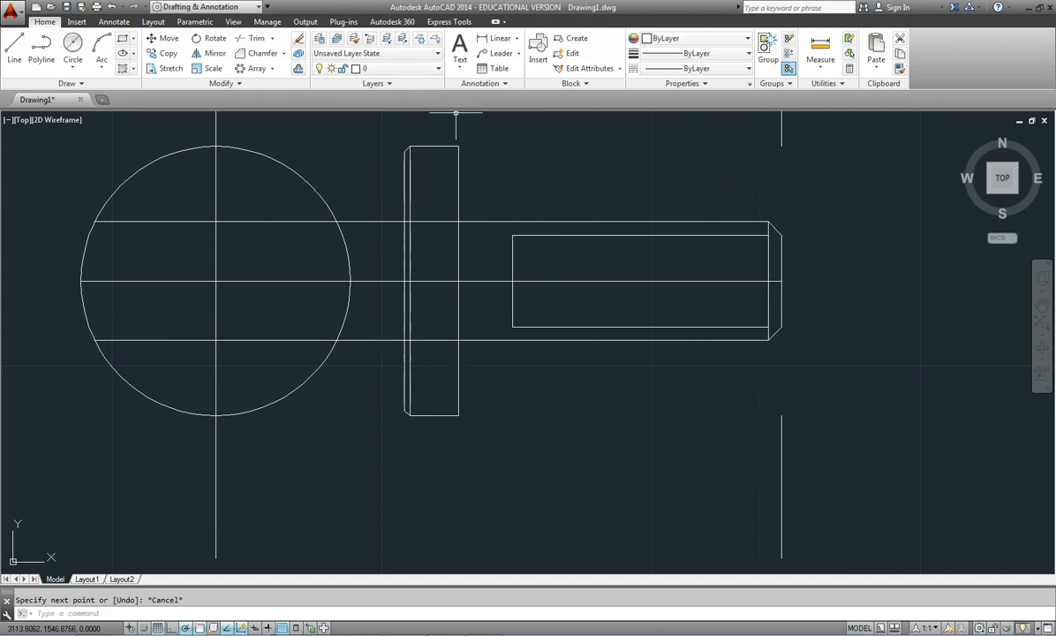
# Copy both chamfer lines from the shank's right end to the thread-start line, using the upper chamfer's inner endpoint as base point
pyautogui.click(776, 228)
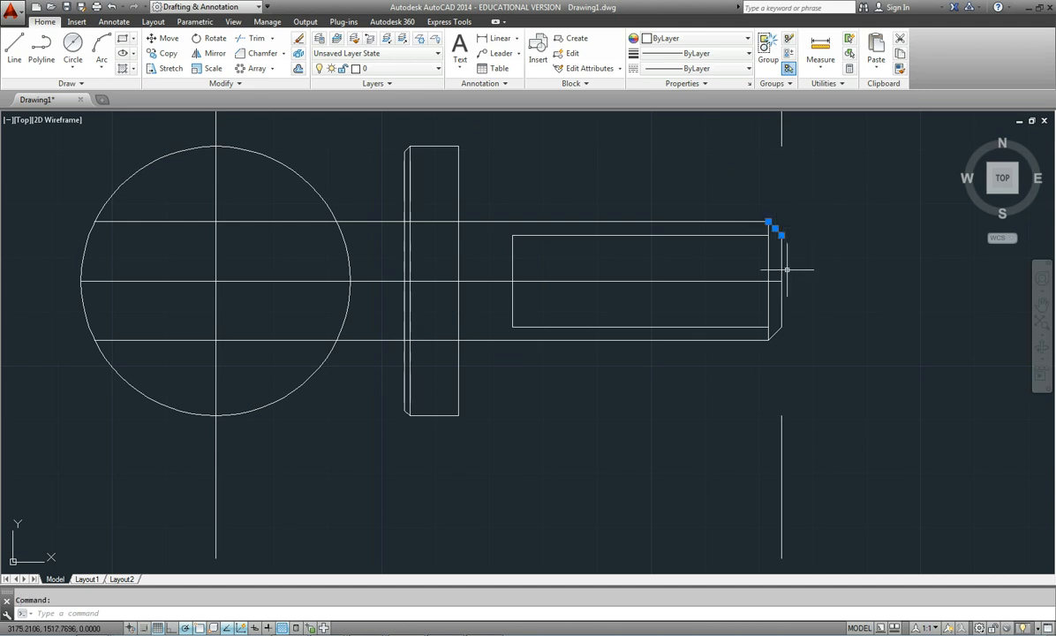
pyautogui.click(774, 334)
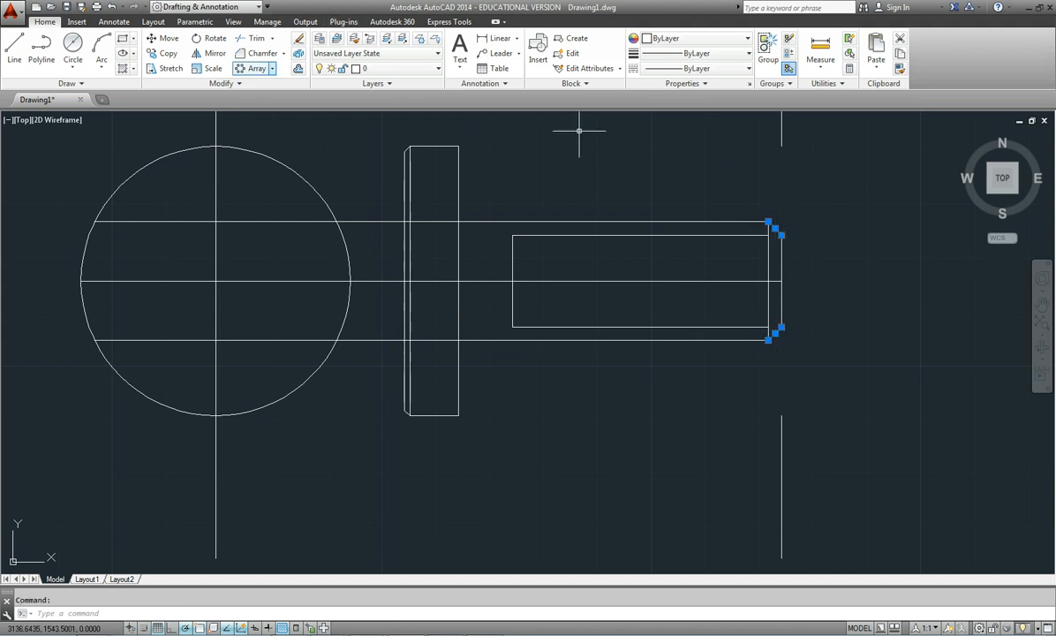
pyautogui.click(777, 233)
pyautogui.click(512, 235)
pyautogui.press('Escape')
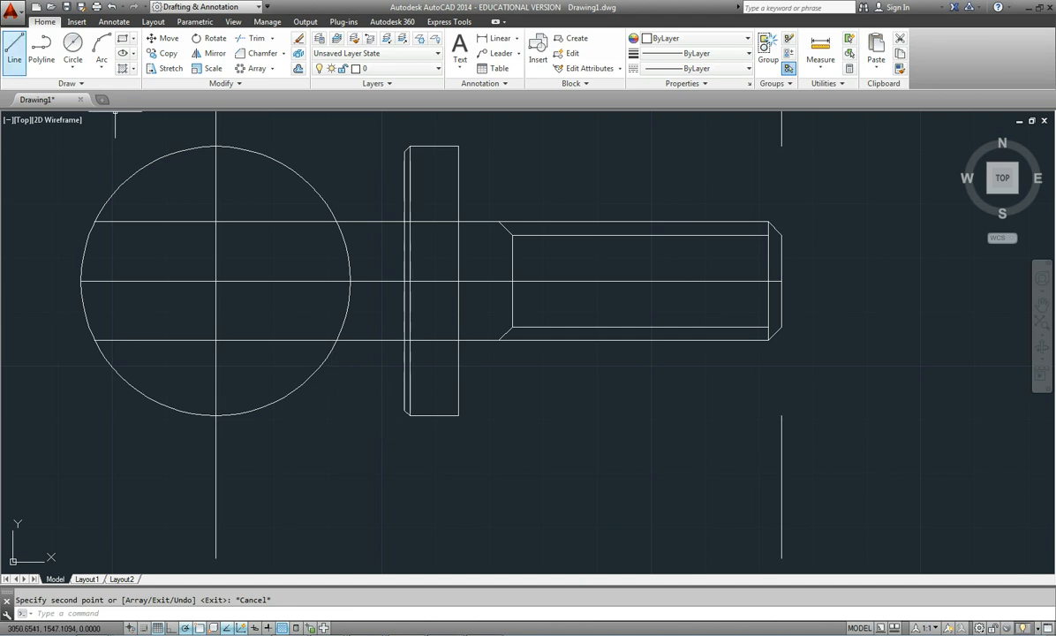
# Draw a slanted line 15 units long at 110° from the outer endpoint of the collar's lower-left chamfer
pyautogui.click(14, 49)
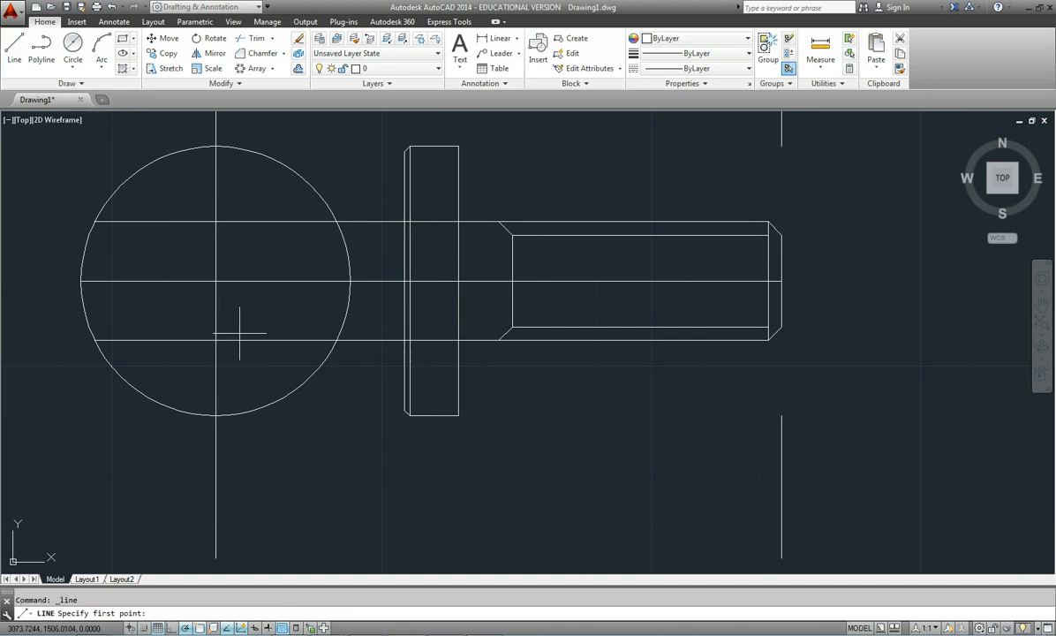
pyautogui.click(404, 411)
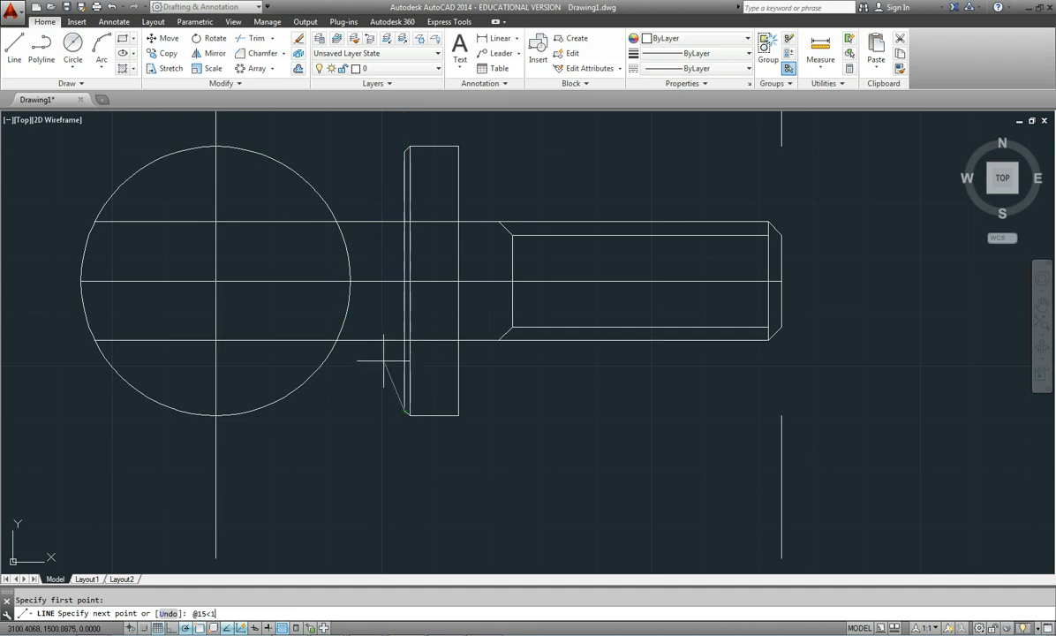
pyautogui.press('Return')
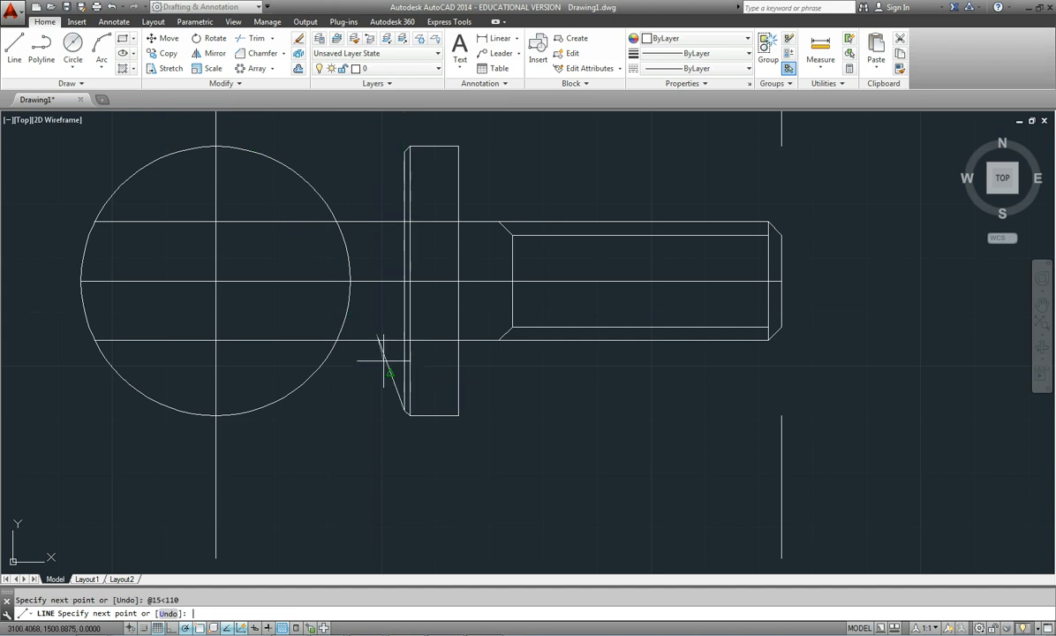
pyautogui.press('Escape')
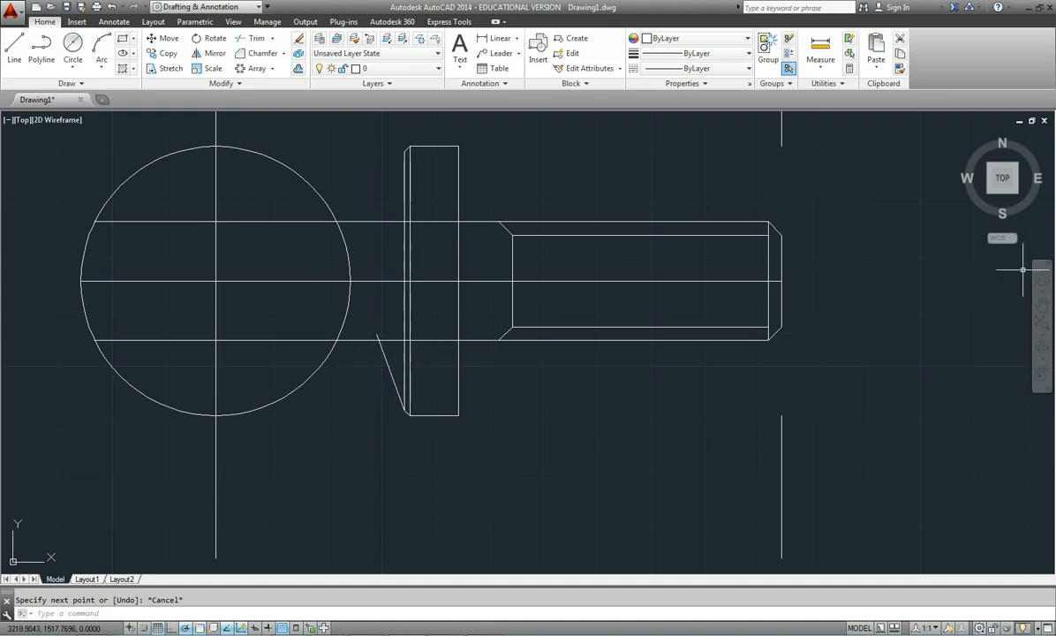
# Check the neck diameter in the reference PDF, and offset the horizontal centreline 15 units below and above to form the neck edges
pyautogui.hotkey('alt', 'Tab')
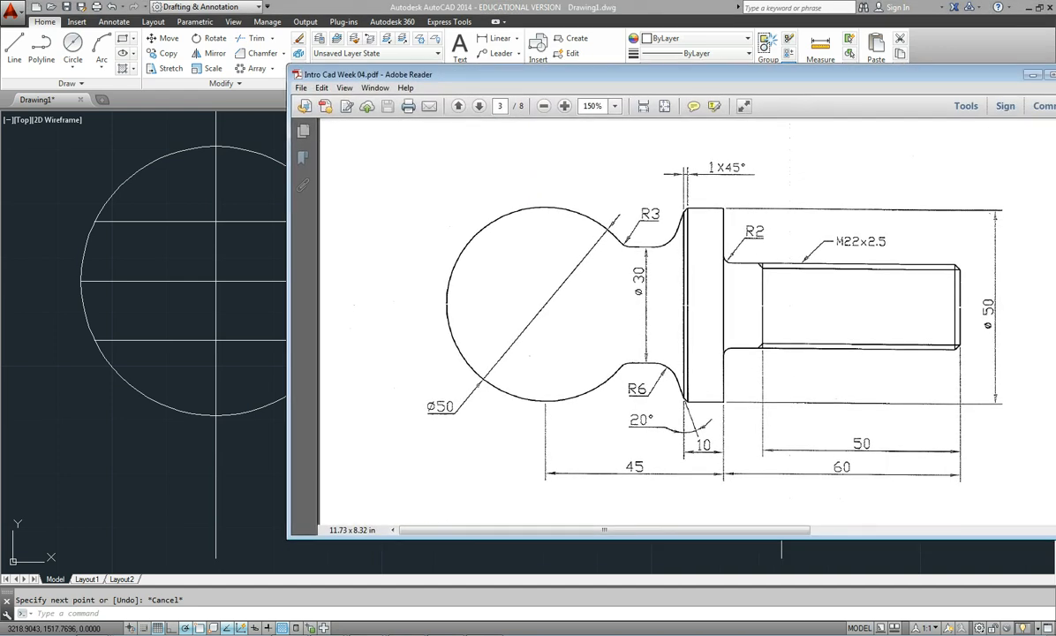
pyautogui.moveTo(495, 75); pyautogui.dragTo(1055, 66)
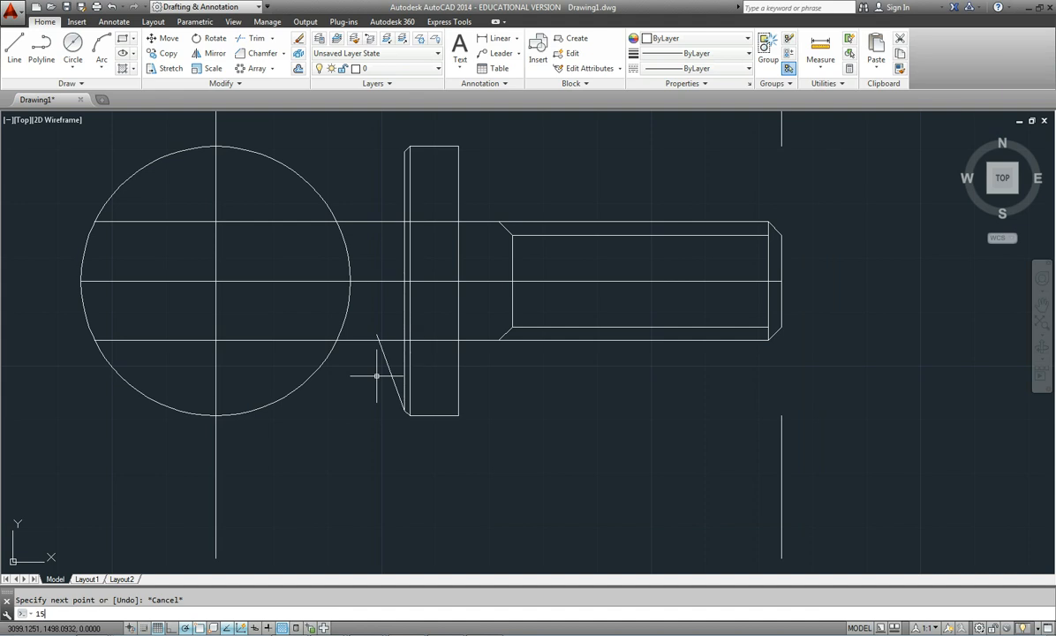
pyautogui.press('Return')
pyautogui.press('Return')
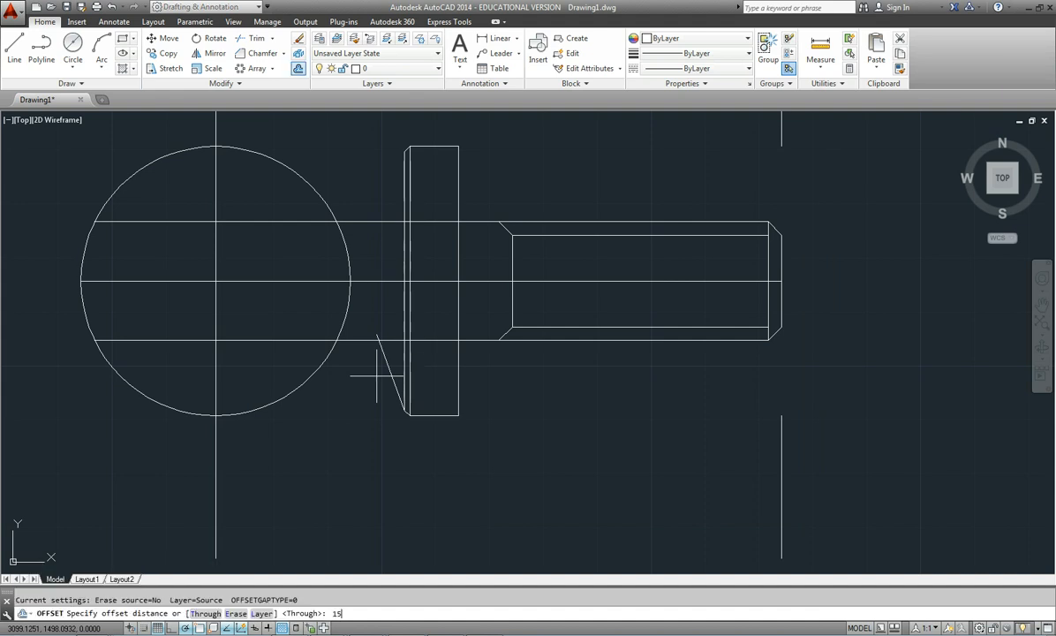
pyautogui.press('Return')
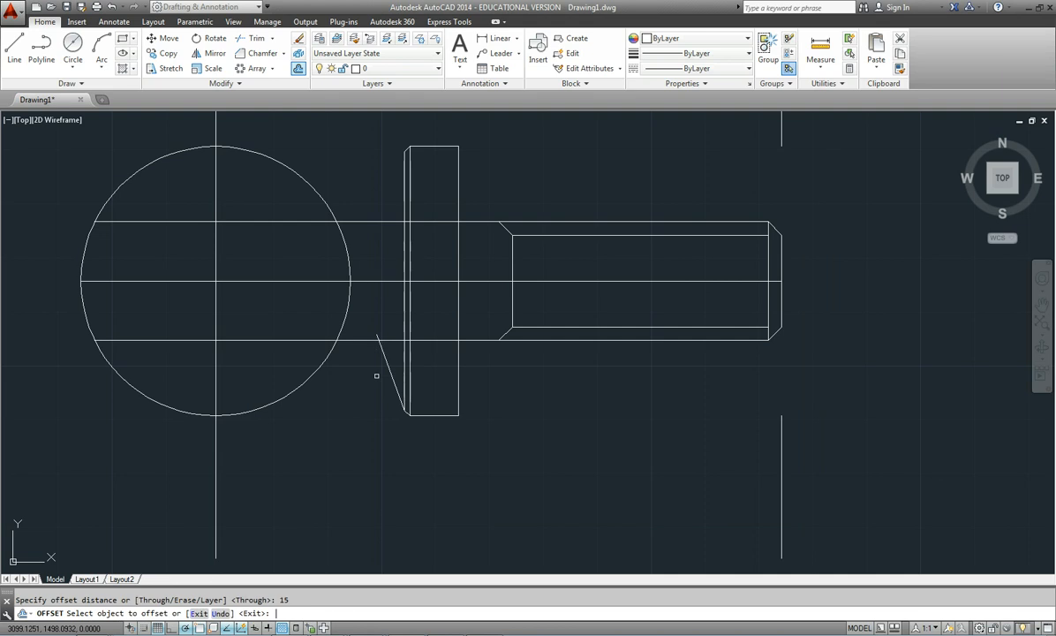
pyautogui.click(383, 280)
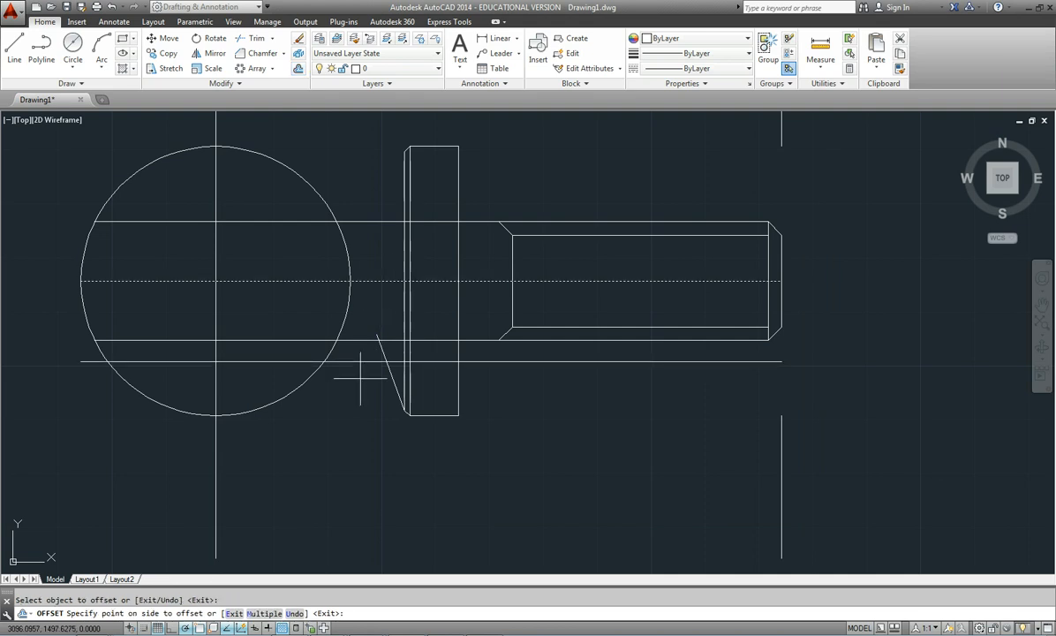
pyautogui.click(380, 177)
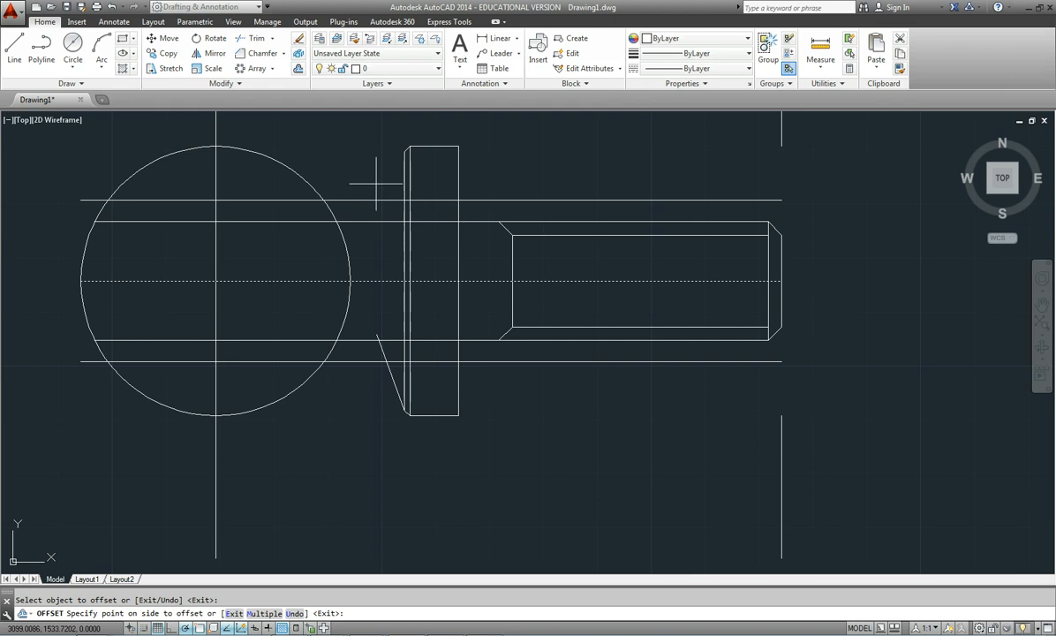
pyautogui.press('Escape')
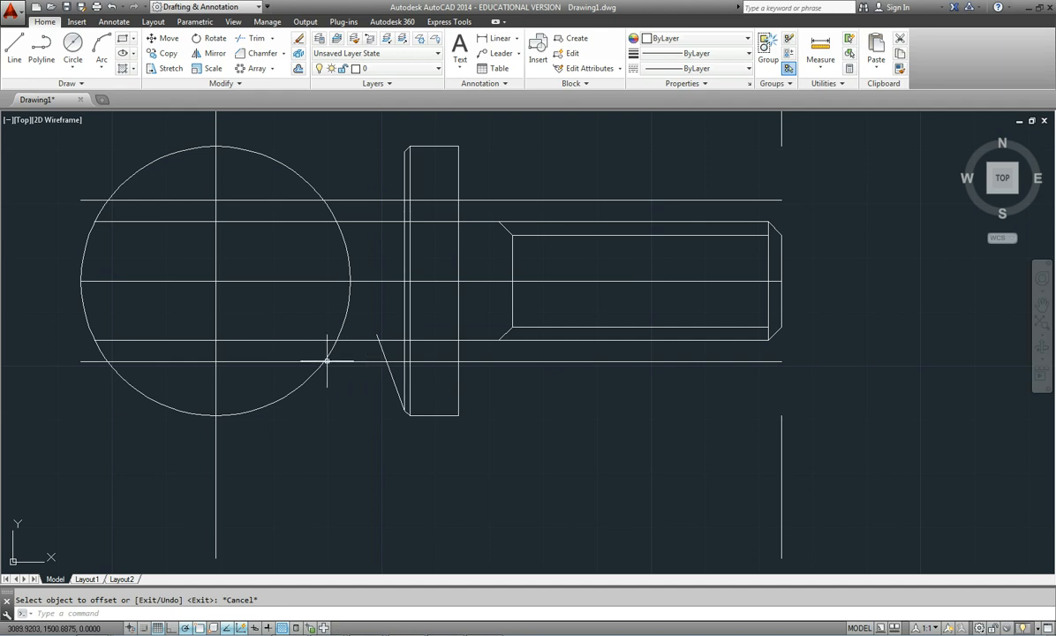
# Fillet the collar's slanted line and the lower neck edge with a radius of 6
pyautogui.click(283, 53)
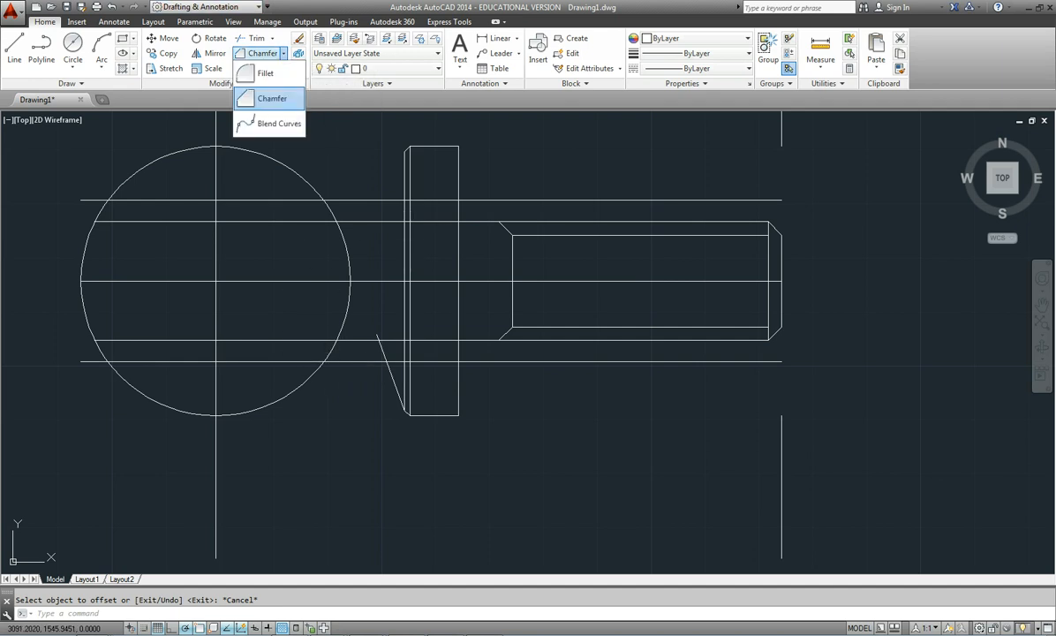
pyautogui.click(261, 71)
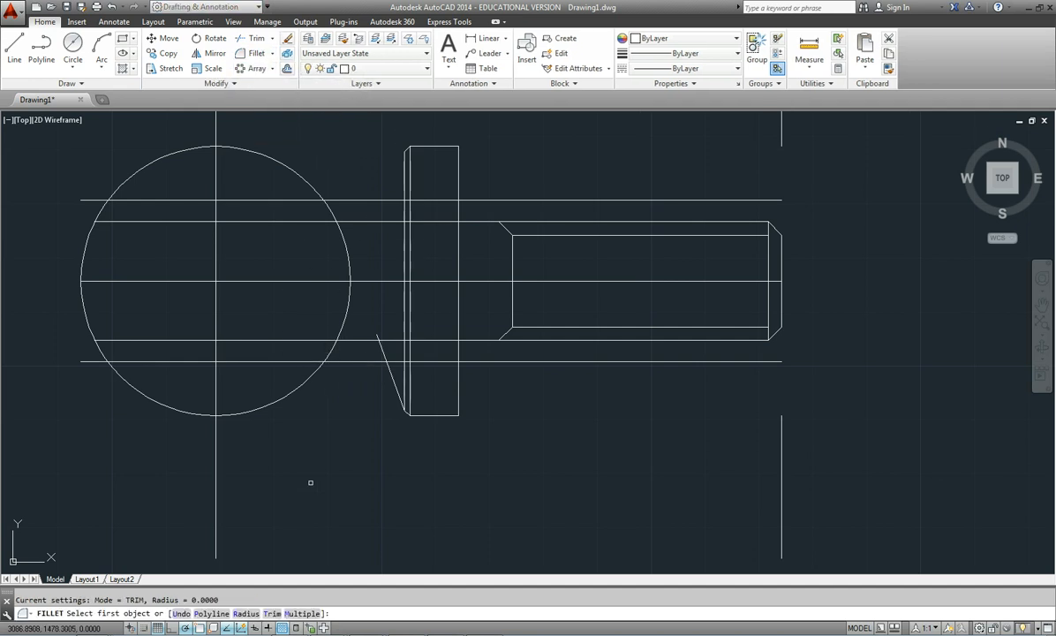
pyautogui.press('Return')
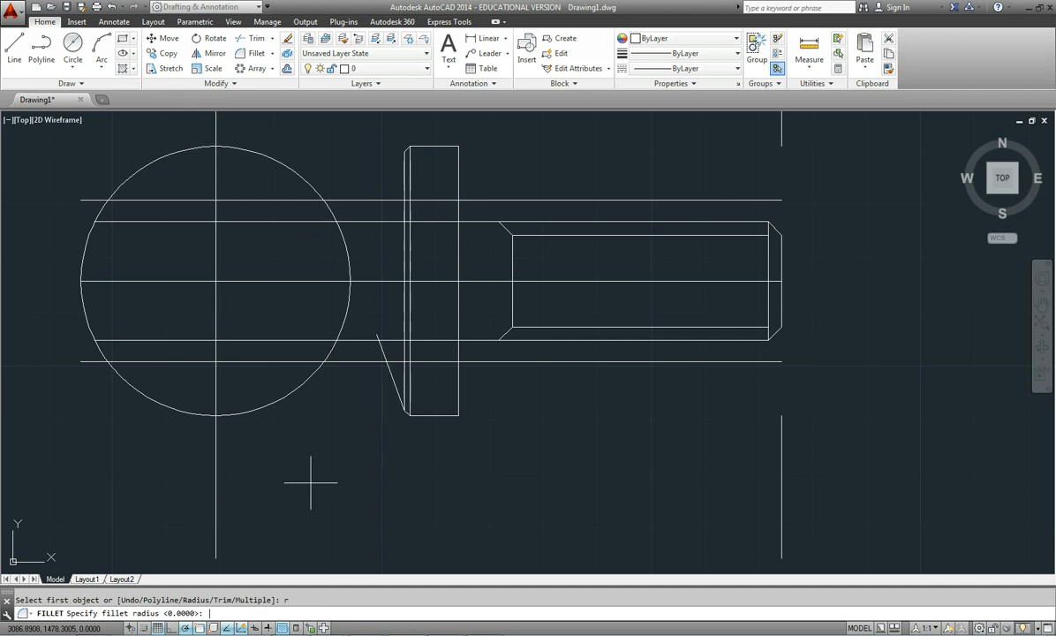
pyautogui.press('Return')
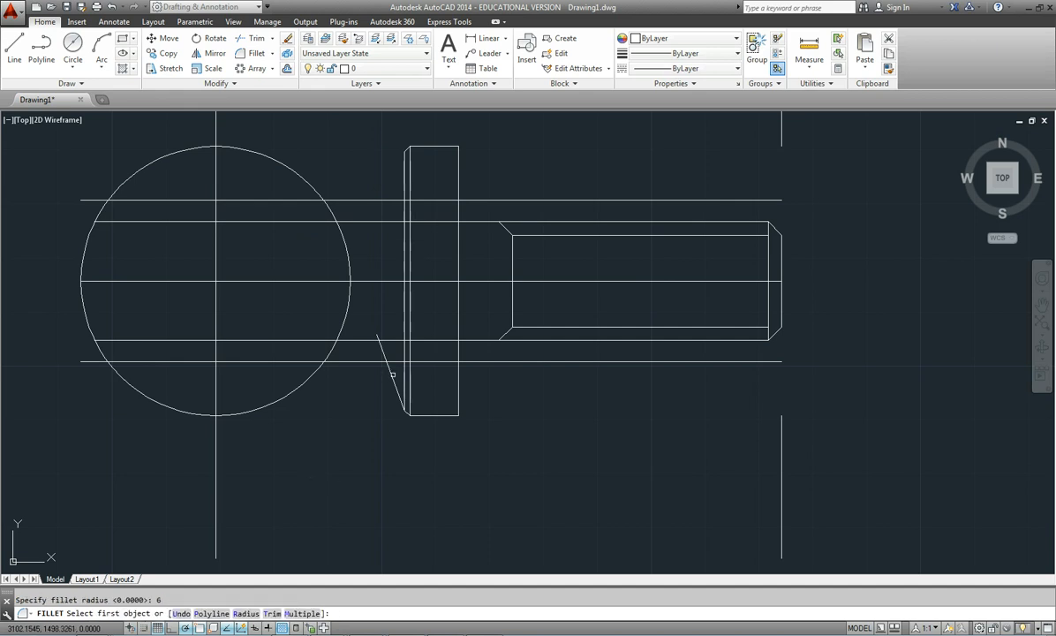
pyautogui.click(390, 376)
pyautogui.click(378, 362)
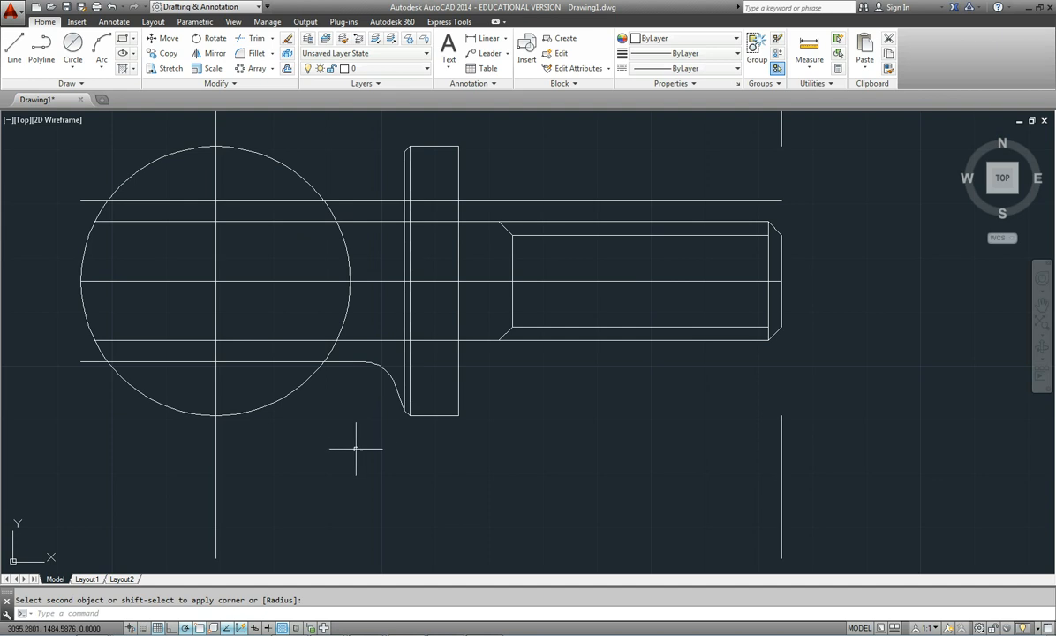
# Fillet the lower neck edge and the ball circle with a radius of 3
pyautogui.press('Return')
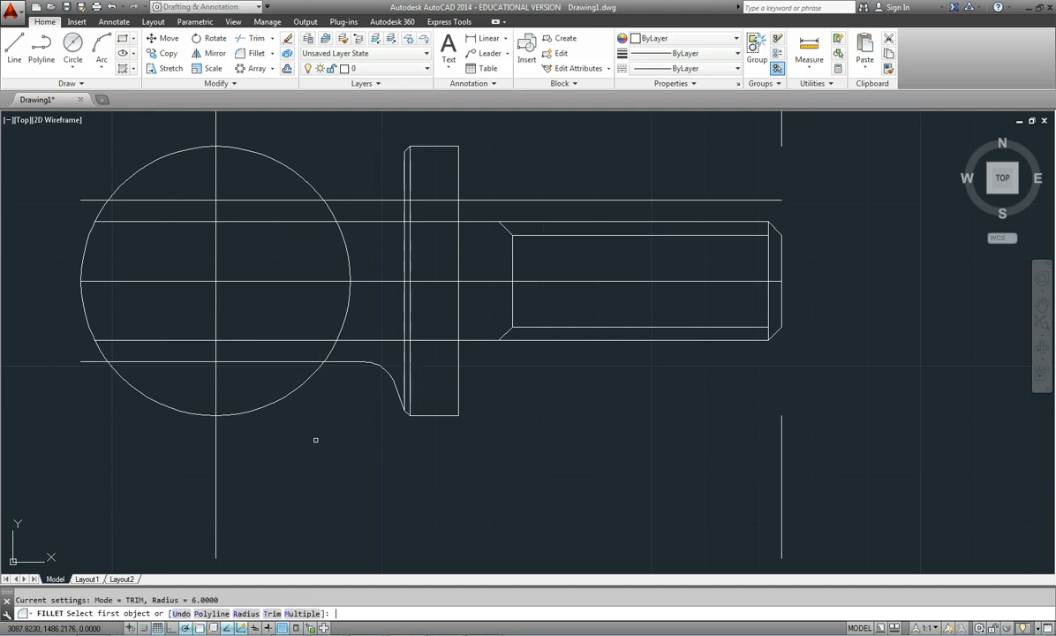
pyautogui.write('r')
pyautogui.press('Return')
pyautogui.write('3')
pyautogui.press('Return')
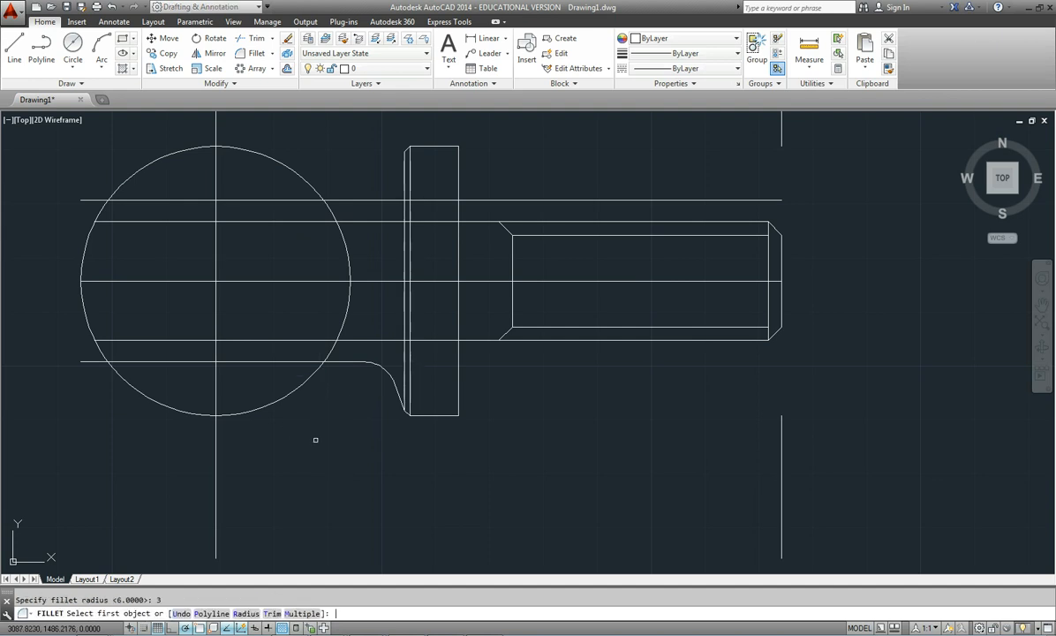
pyautogui.click(338, 360)
pyautogui.click(319, 368)
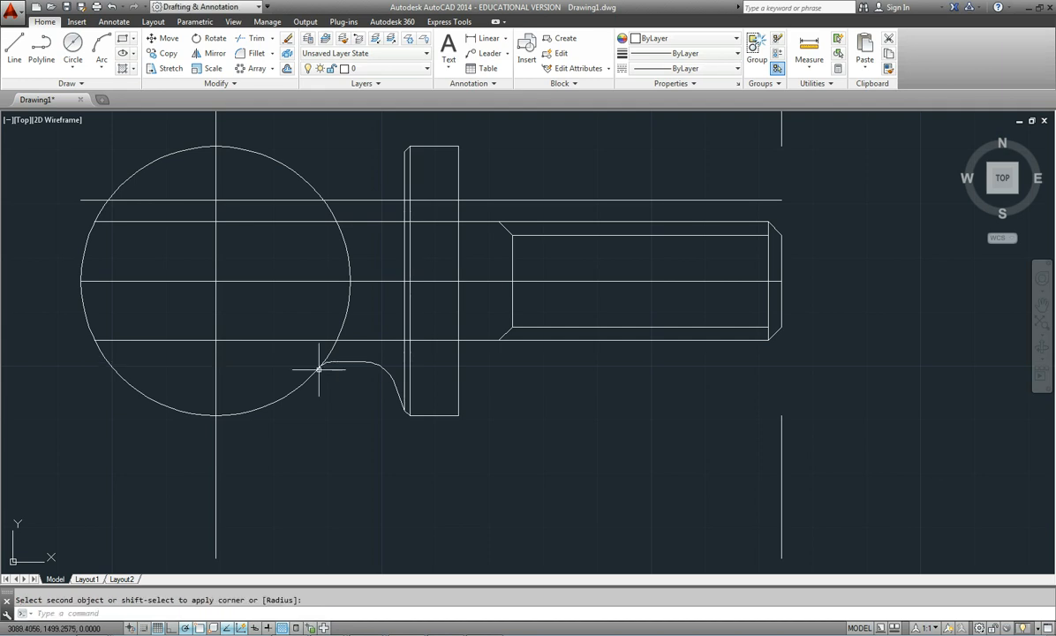
pyautogui.press('Escape')
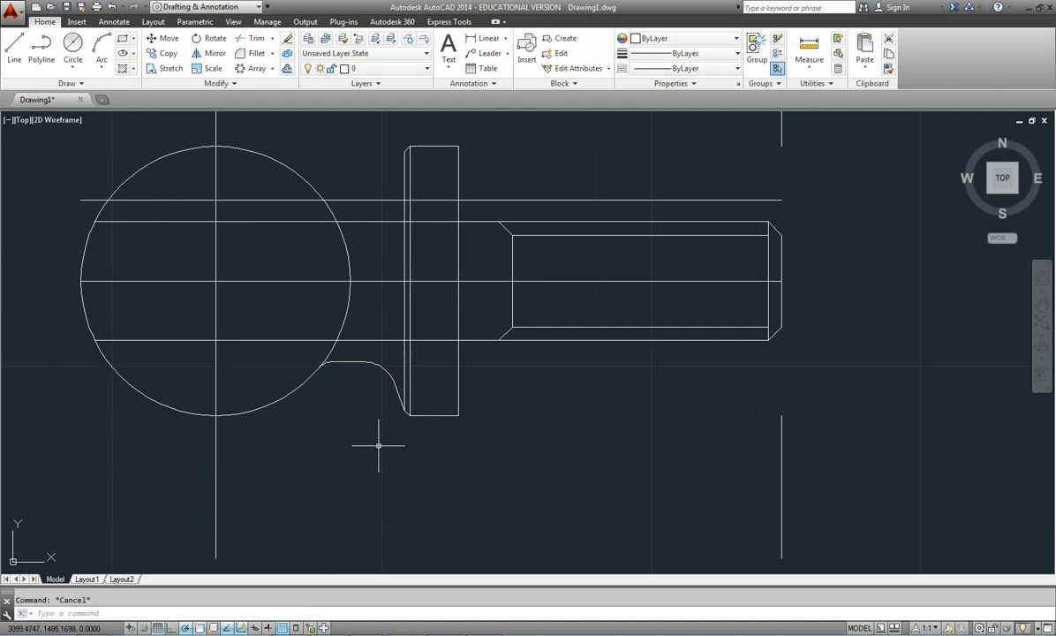
# Mirror the lower neck edge, its two fillets and the slanted collar line about the horizontal centreline, keeping the originals
pyautogui.click(210, 53)
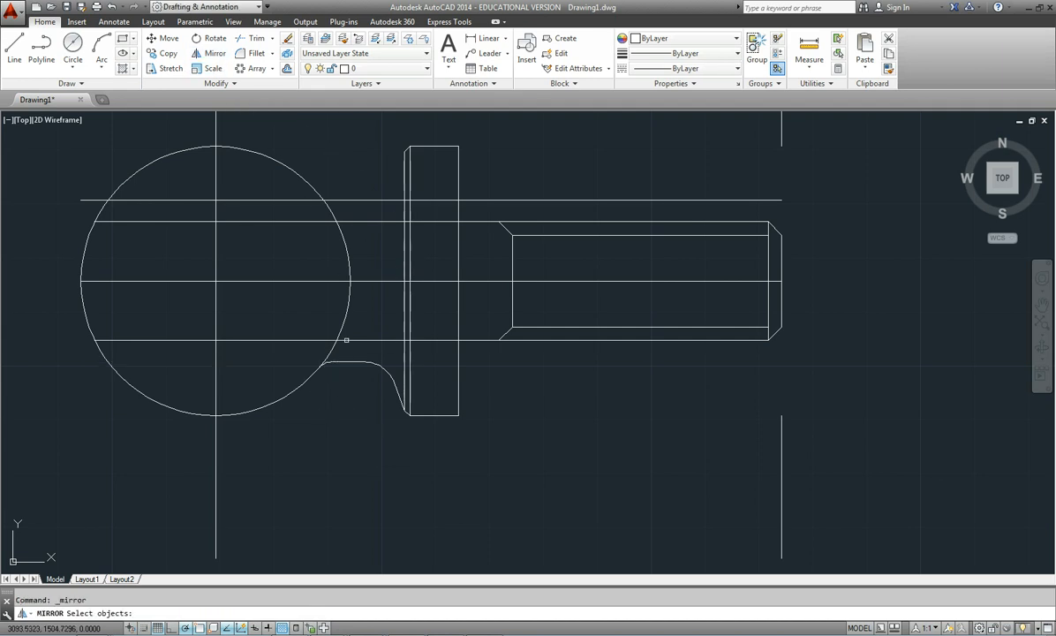
pyautogui.click(389, 375)
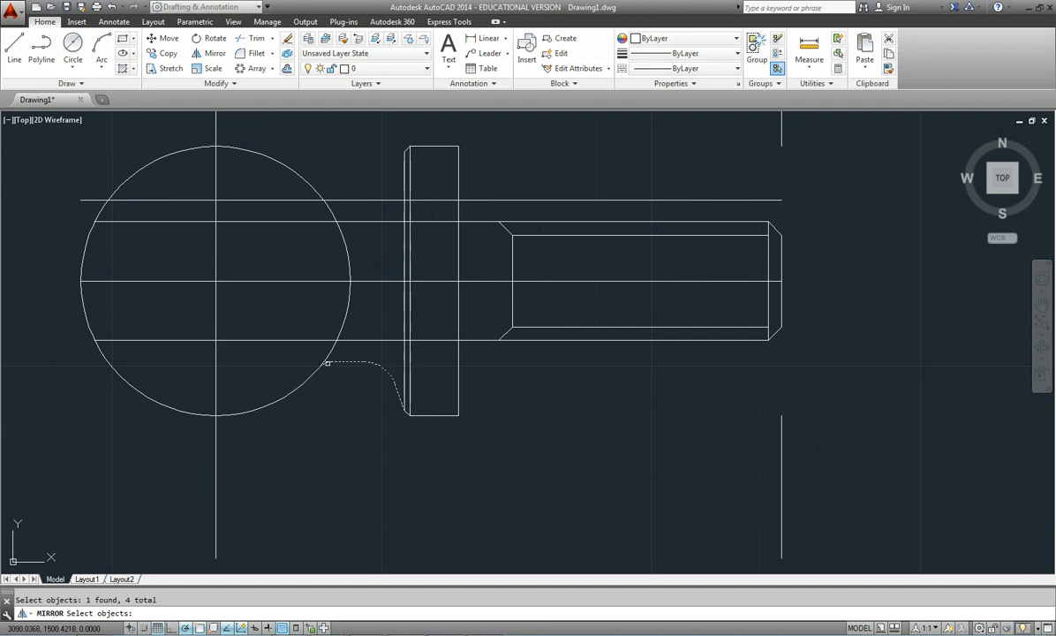
pyautogui.press('Return')
pyautogui.click(216, 281)
pyautogui.click(408, 281)
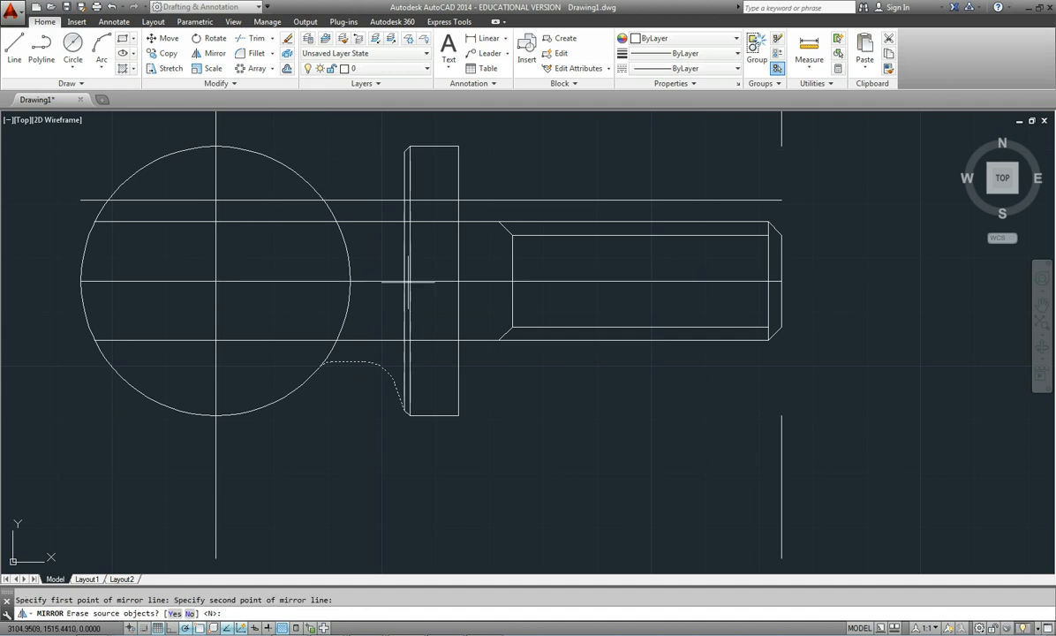
pyautogui.press('Return')
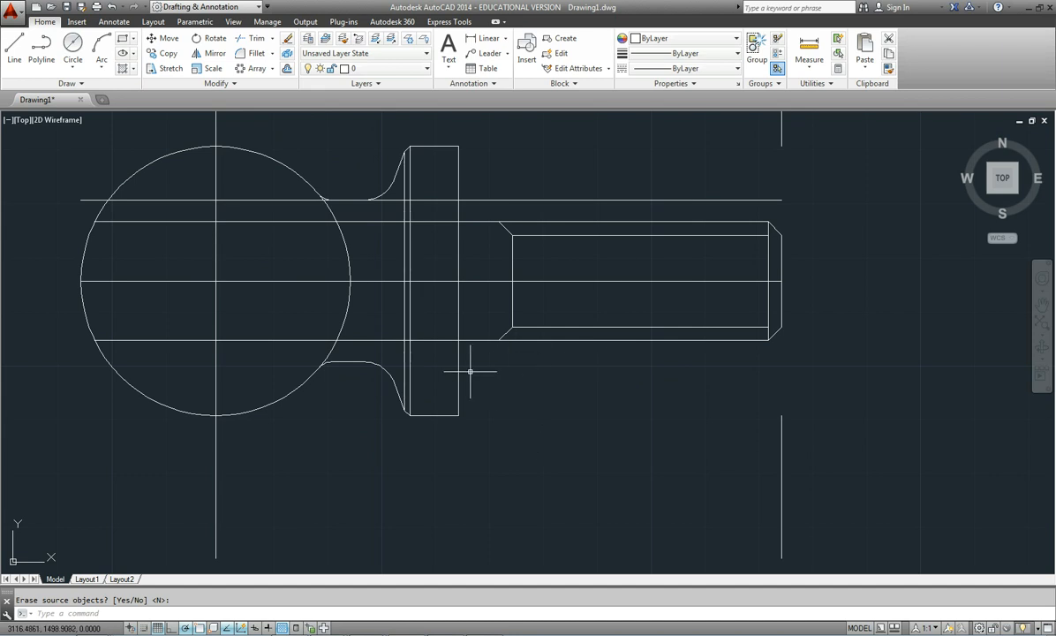
# Shorten the upper neck edge line at both ends so it spans only between the two mirrored fillets
pyautogui.click(610, 202)
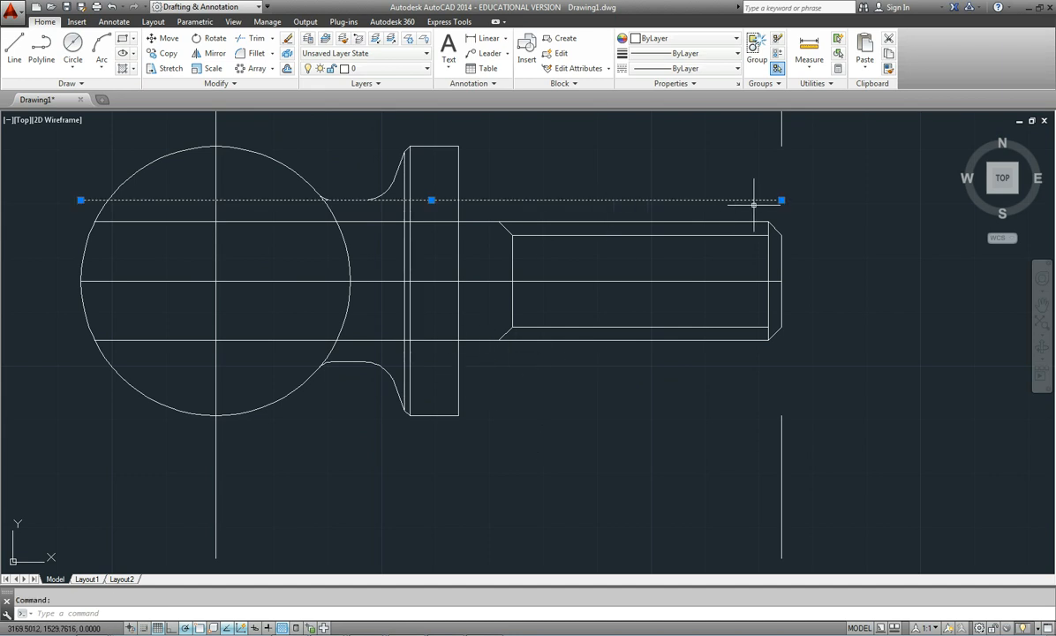
pyautogui.click(781, 199)
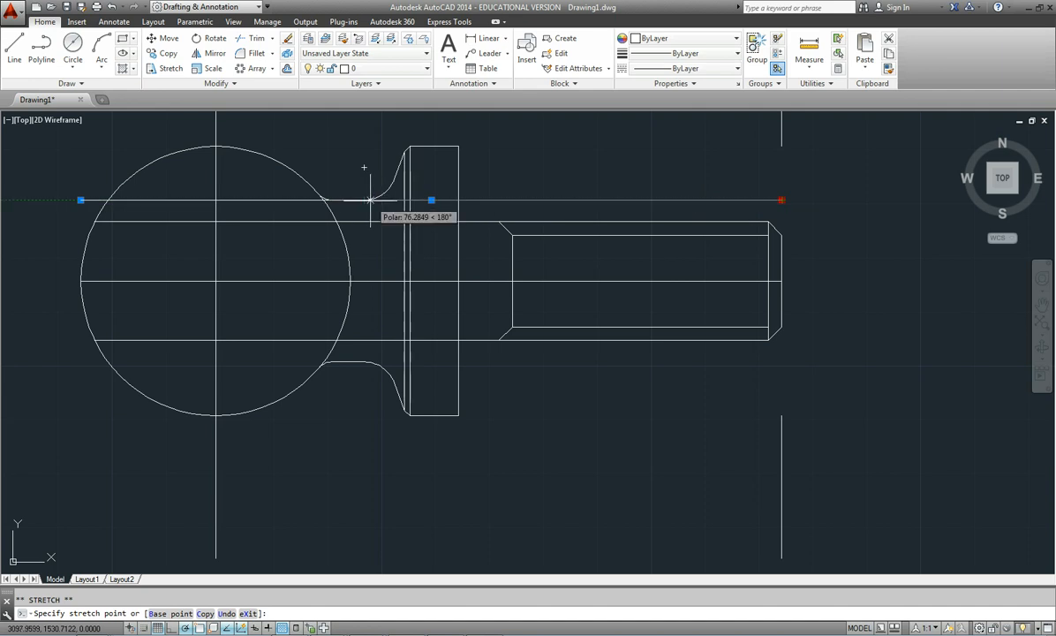
pyautogui.click(364, 167)
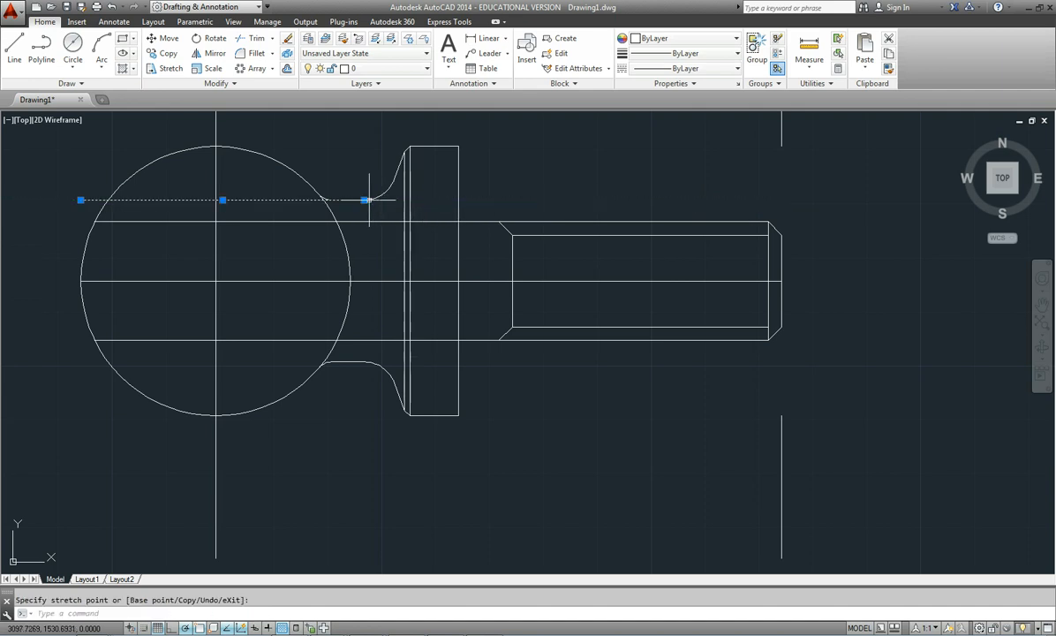
pyautogui.click(82, 200)
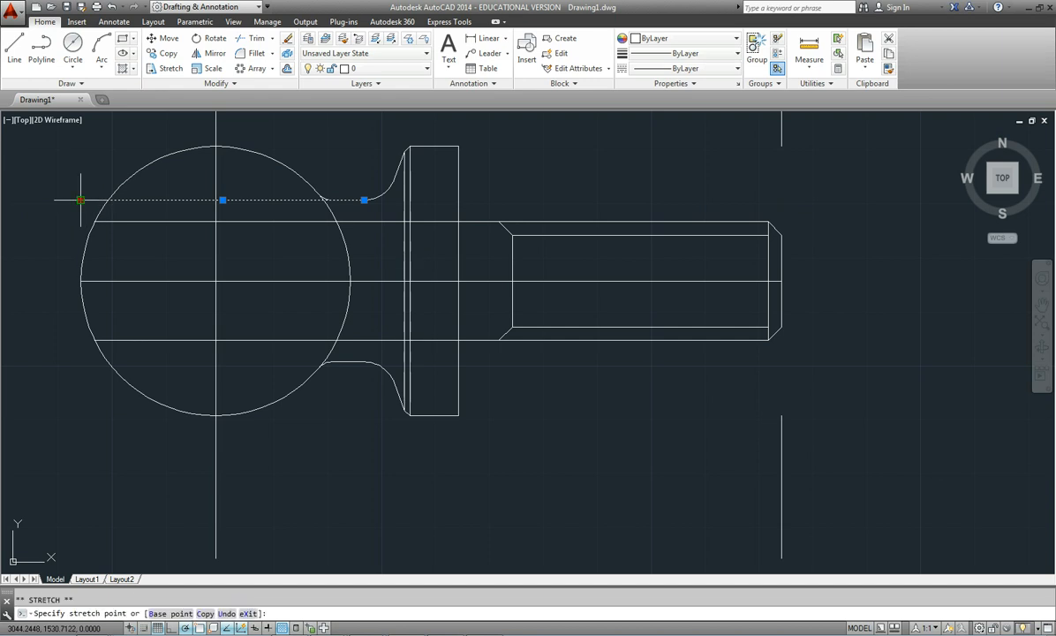
pyautogui.click(331, 201)
pyautogui.press('Escape')
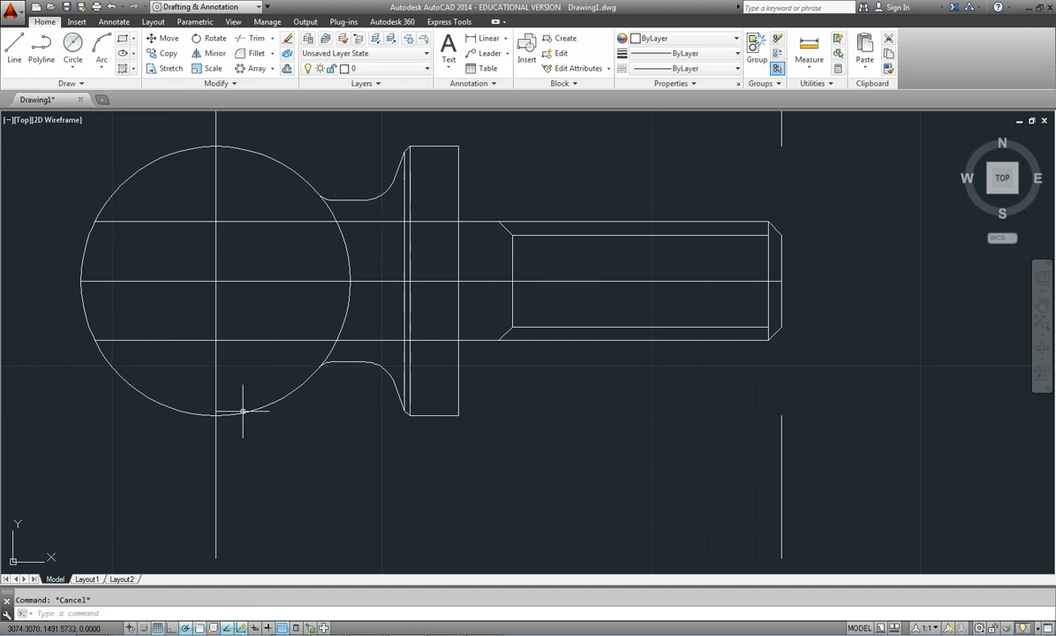
# Delete the two leftover vertical lines beyond the shank end and the ball's horizontal and vertical centrelines
pyautogui.click(814, 526)
pyautogui.click(759, 460)
pyautogui.press('Delete')
pyautogui.click(803, 156)
pyautogui.click(761, 136)
pyautogui.press('Delete')
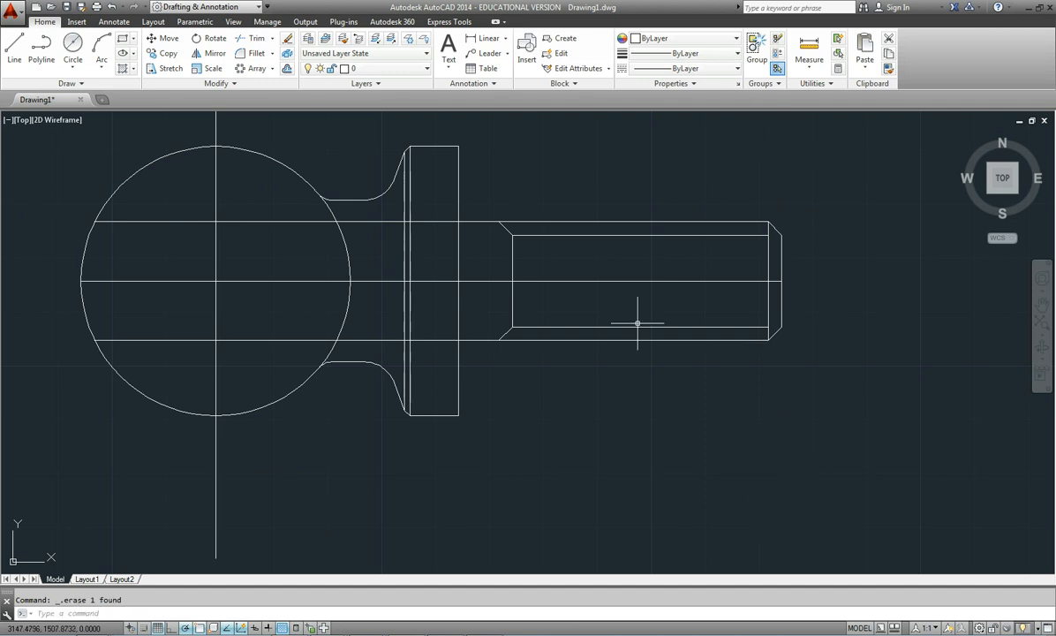
pyautogui.click(578, 281)
pyautogui.press('Delete')
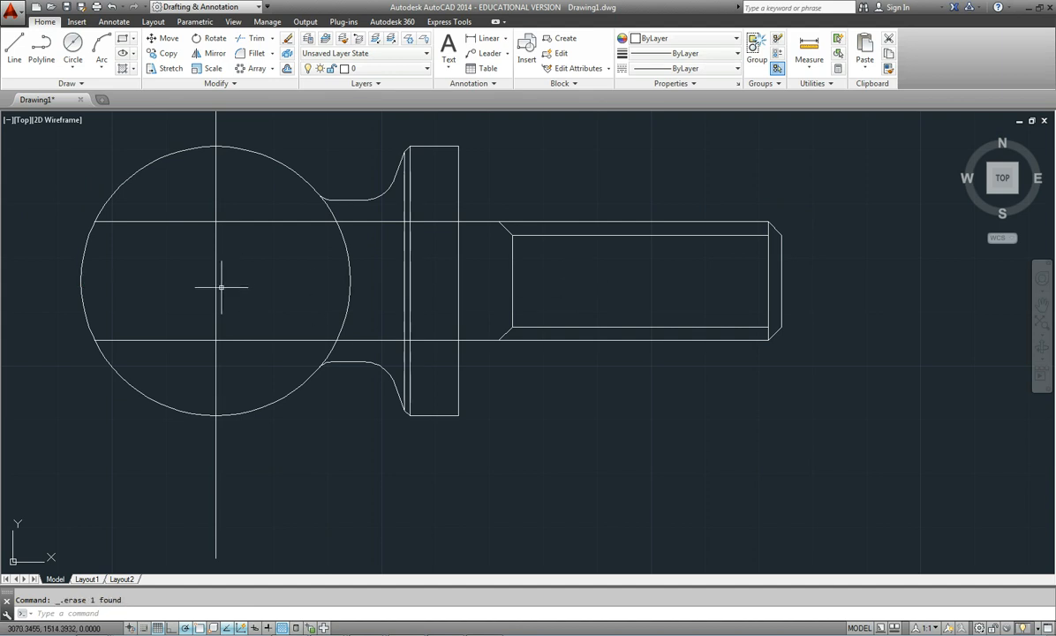
pyautogui.click(215, 292)
pyautogui.press('Delete')
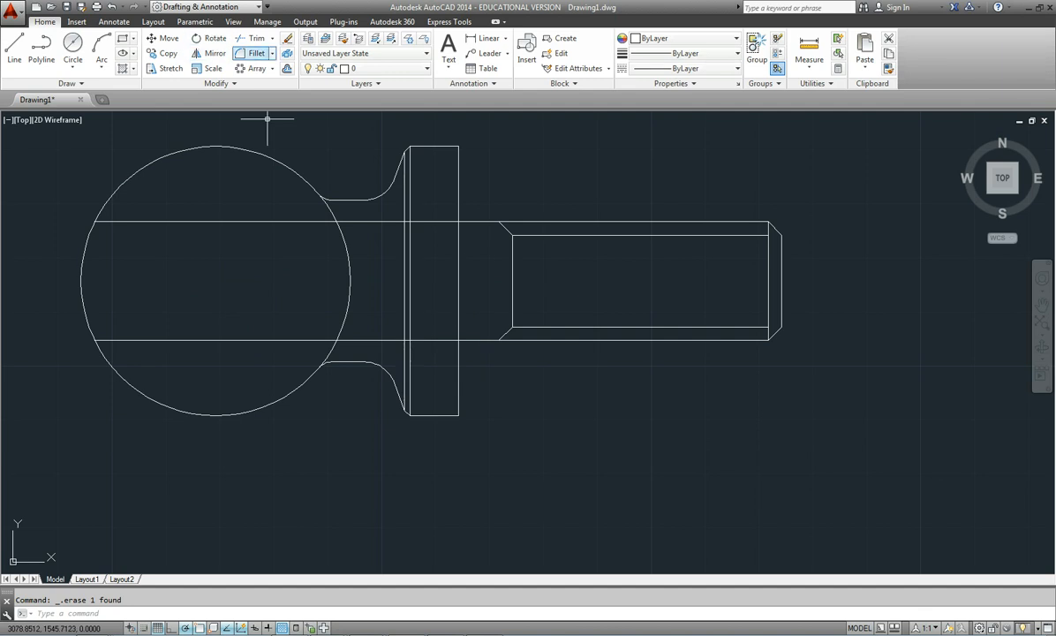
# Fillet the lower shank edge and the collar's right edge with a radius of 2
pyautogui.click(254, 52)
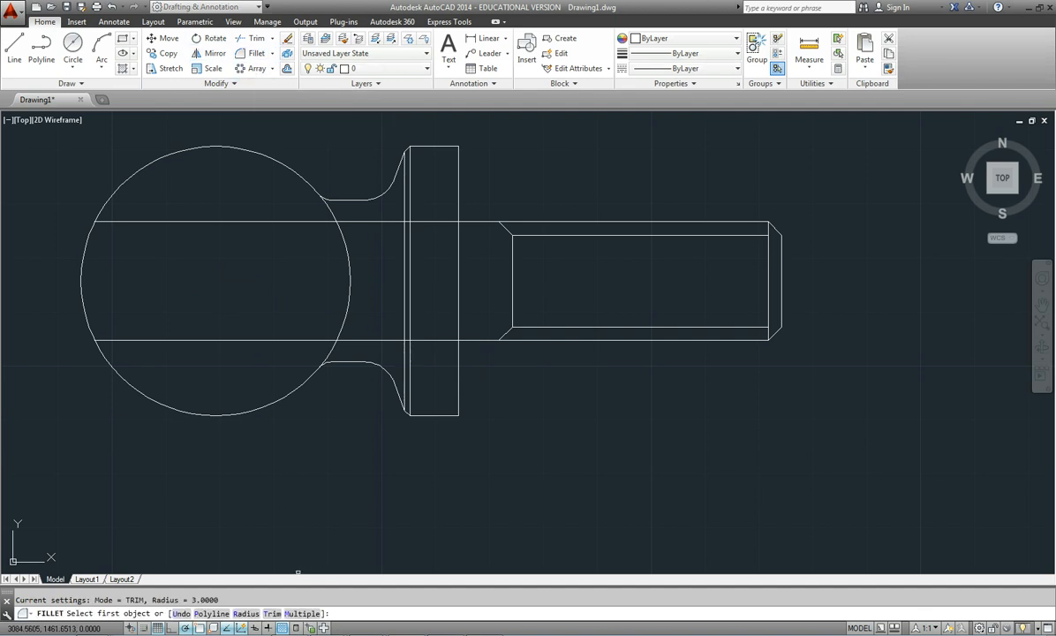
pyautogui.write('r')
pyautogui.press('Return')
pyautogui.write('2')
pyautogui.press('Return')
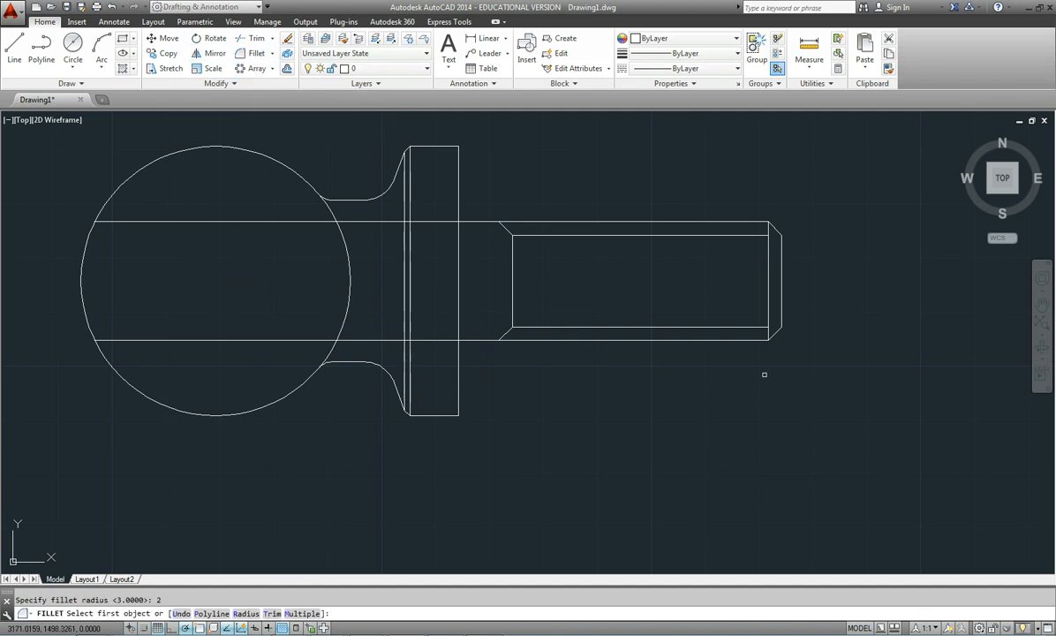
pyautogui.click(482, 340)
pyautogui.click(458, 353)
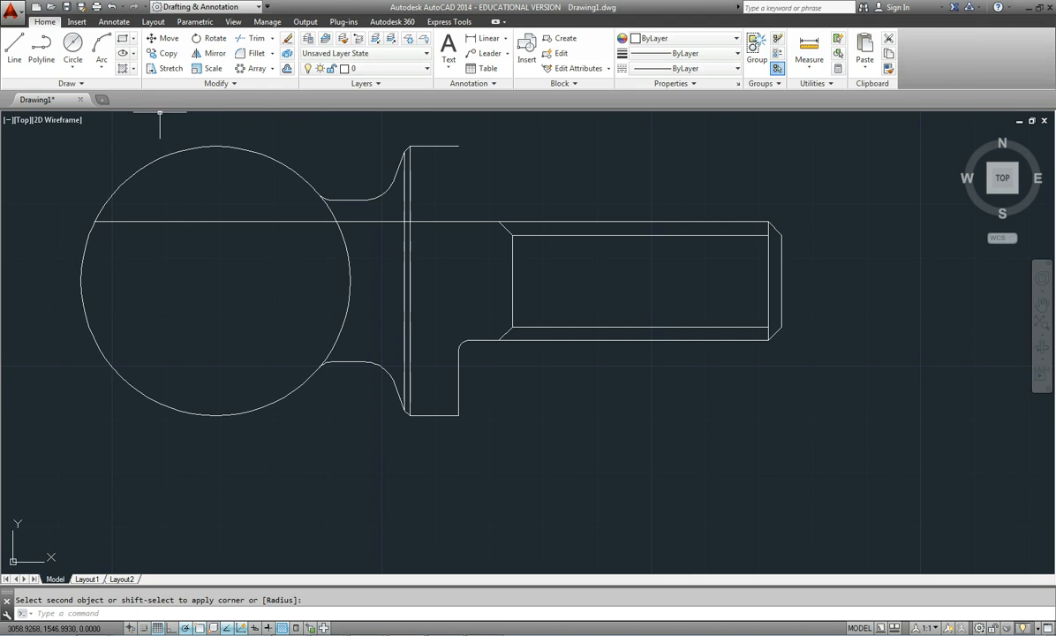
# Redraw the collar's right edge from the lower shank fillet's endpoint up to the collar's upper-right corner
pyautogui.click(15, 48)
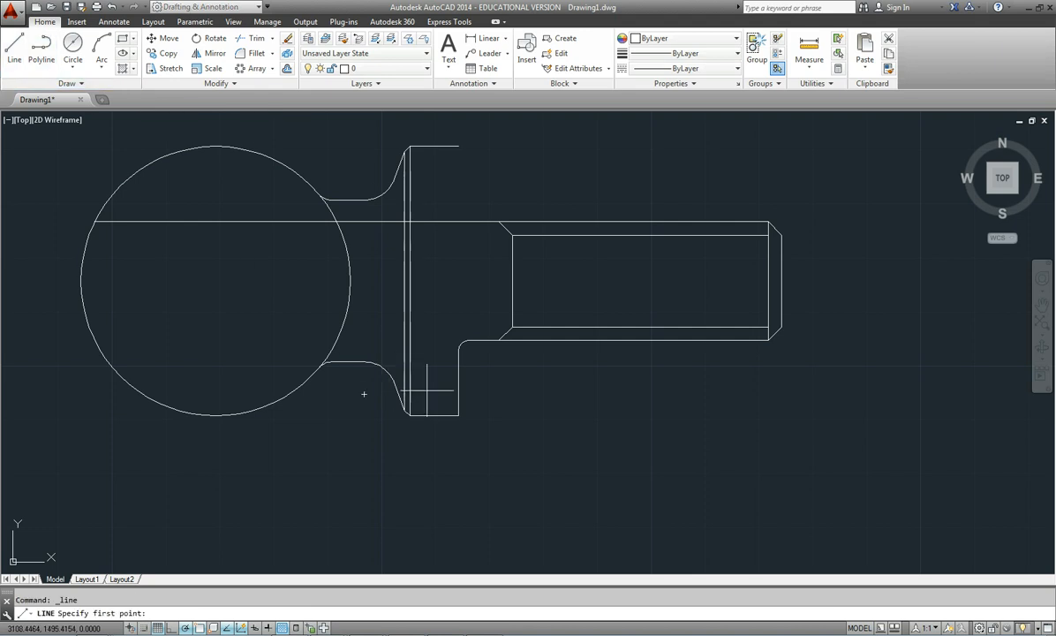
pyautogui.click(459, 351)
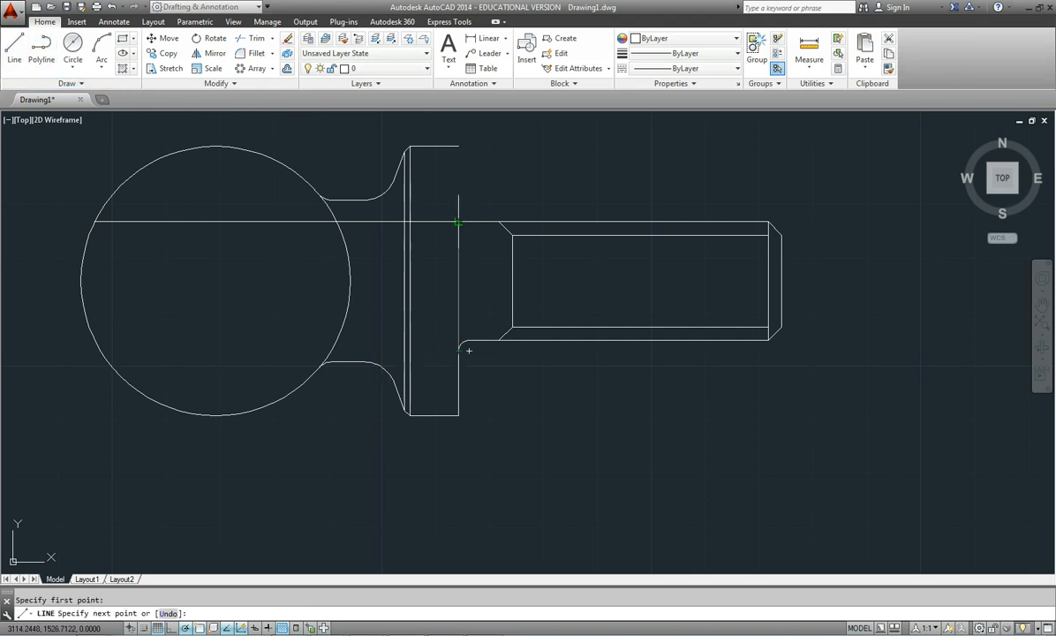
pyautogui.click(460, 146)
pyautogui.press('Escape')
# Fillet the upper shank edge and the collar's right edge with the radius of 2
pyautogui.click(253, 53)
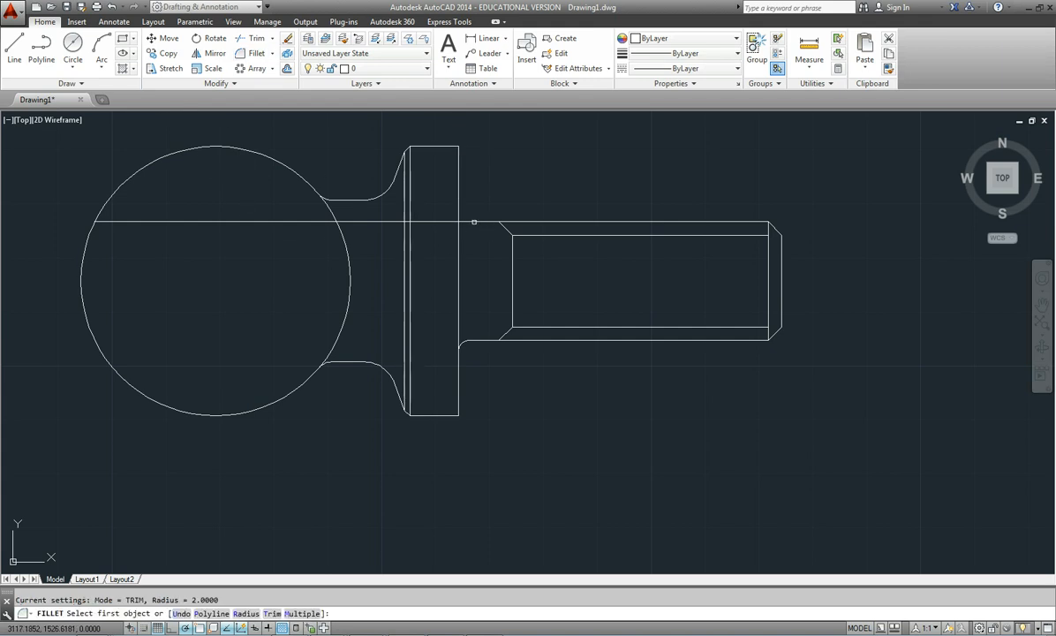
pyautogui.click(474, 222)
pyautogui.press('Escape')
# Stretch the upper end of the collar's right edge line to the endpoint of the upper shank fillet
pyautogui.scroll(6, 478, 232)
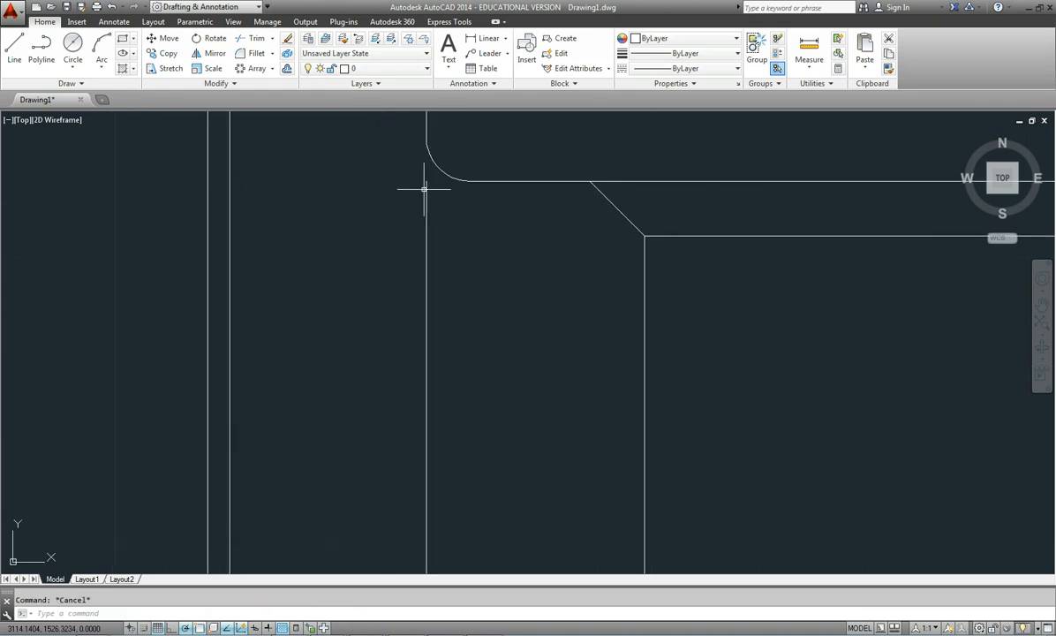
pyautogui.click(426, 189)
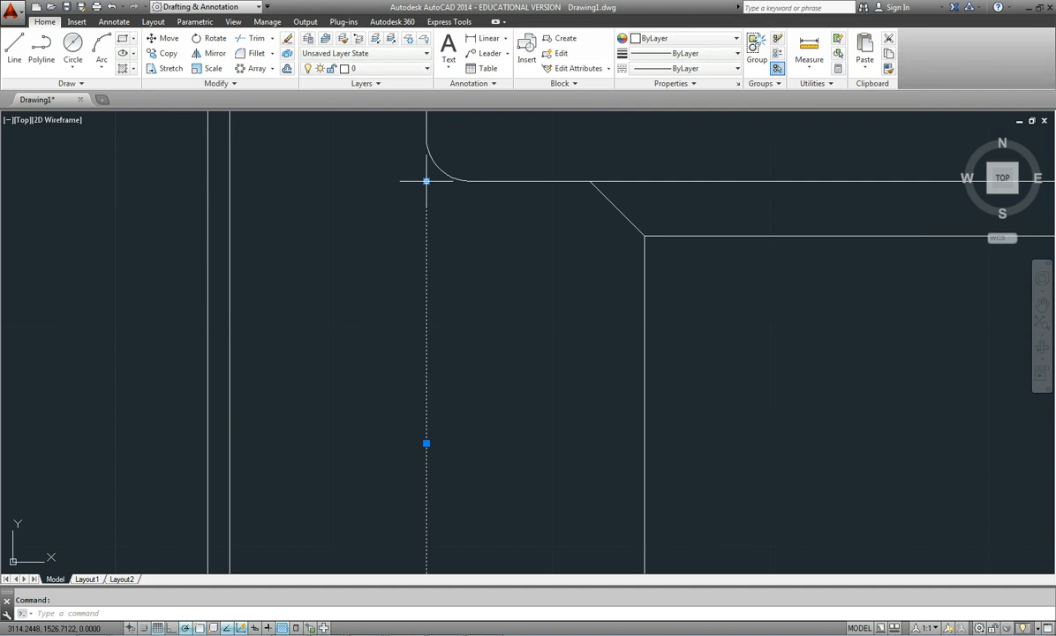
pyautogui.click(426, 181)
pyautogui.click(426, 138)
pyautogui.press('Escape')
pyautogui.scroll(-6, 491, 348)
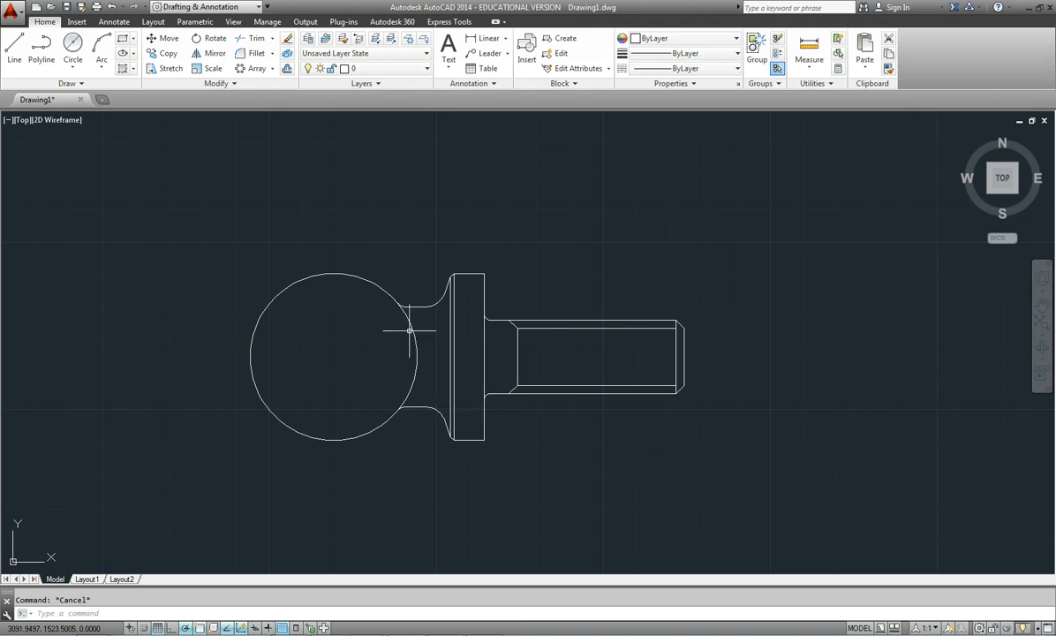
# Trim the ball circle's arc between the upper and lower neck fillets, using the ball and neck outlines as cutting edges
pyautogui.write('tr')
pyautogui.press('Return')
pyautogui.click(444, 449)
pyautogui.click(327, 245)
pyautogui.press('Return')
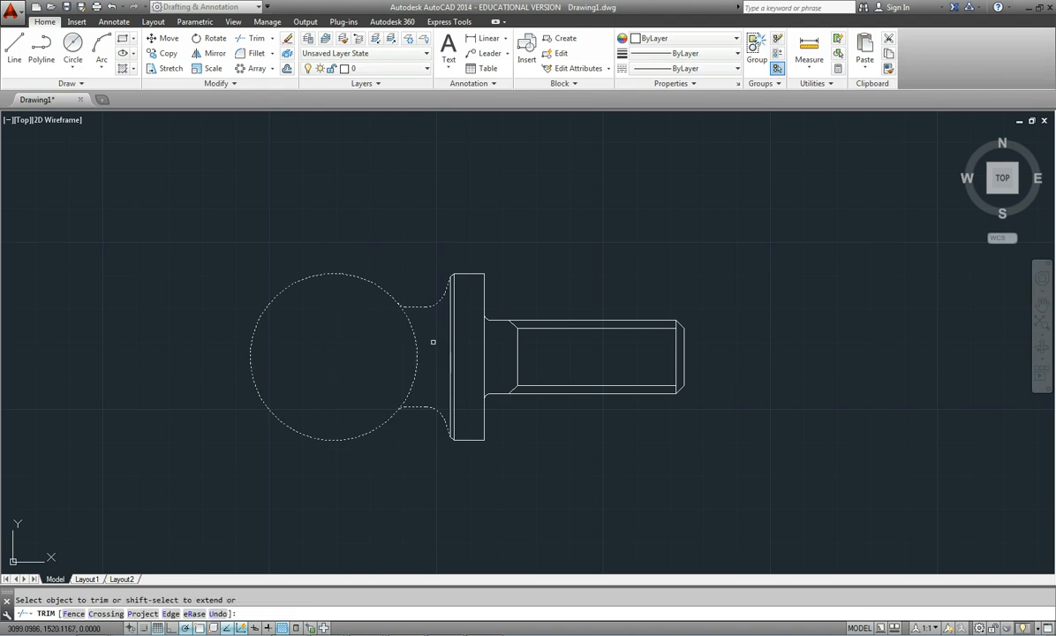
pyautogui.click(416, 343)
pyautogui.press('Escape')
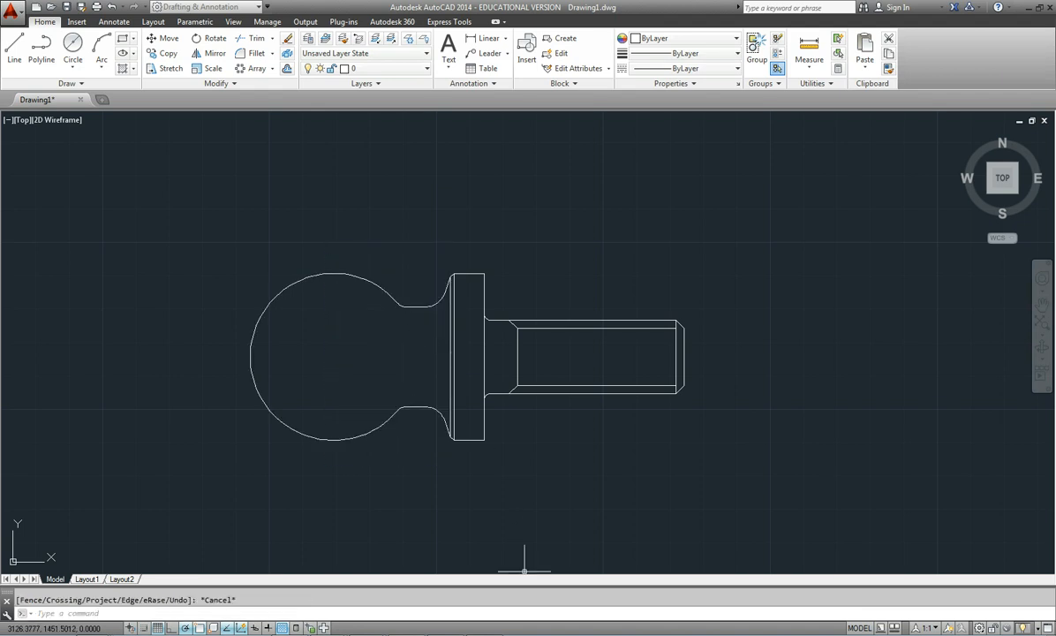